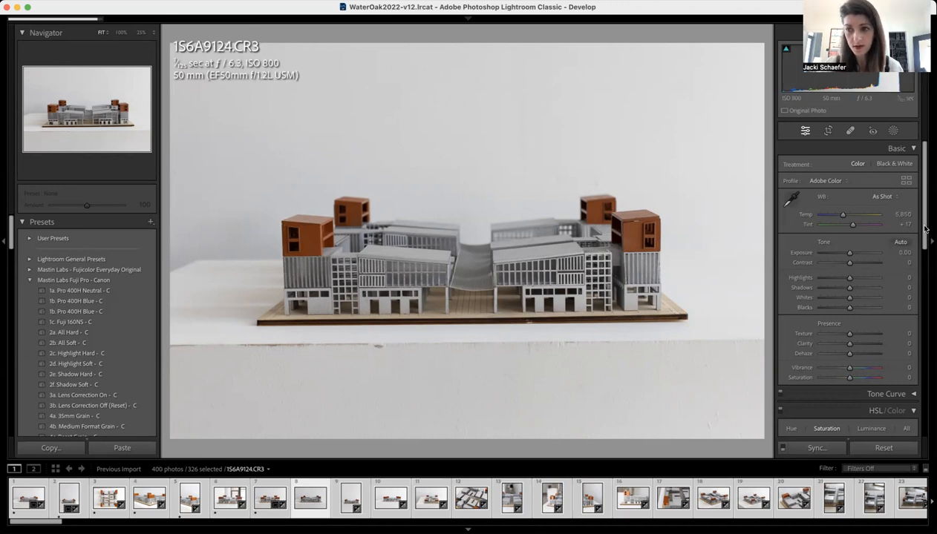
# Apply the Auto Upright perspective correction to the model photo
pyautogui.moveTo(923, 253); pyautogui.dragTo(925, 326)
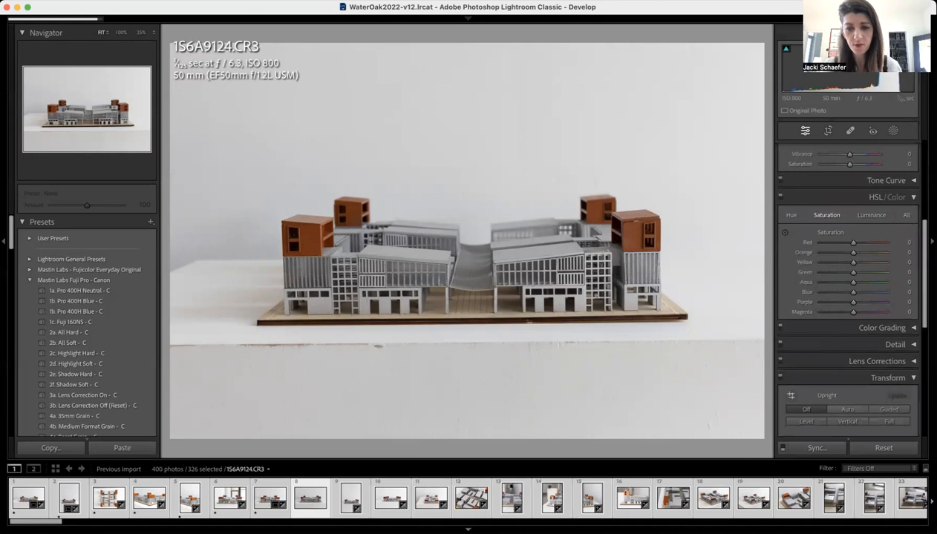
pyautogui.moveTo(924, 264); pyautogui.dragTo(930, 330)
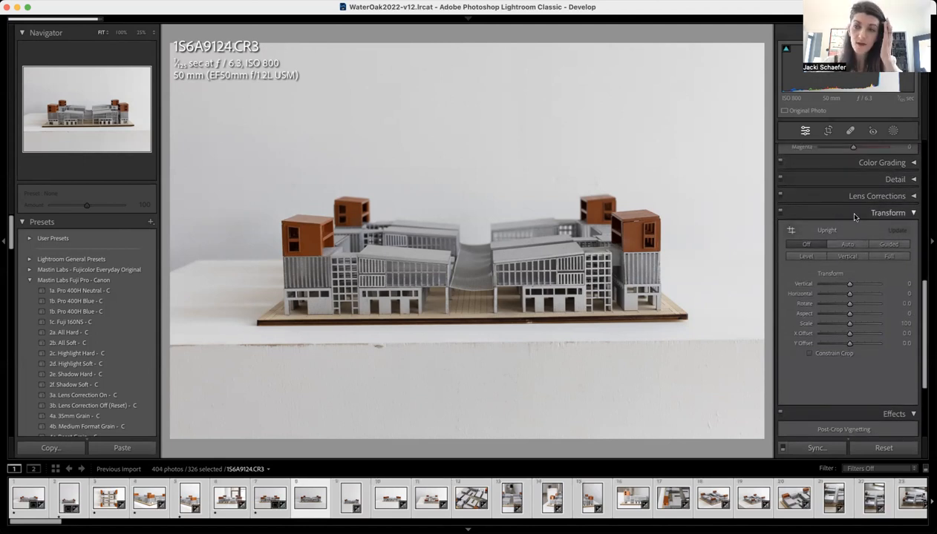
pyautogui.click(845, 256)
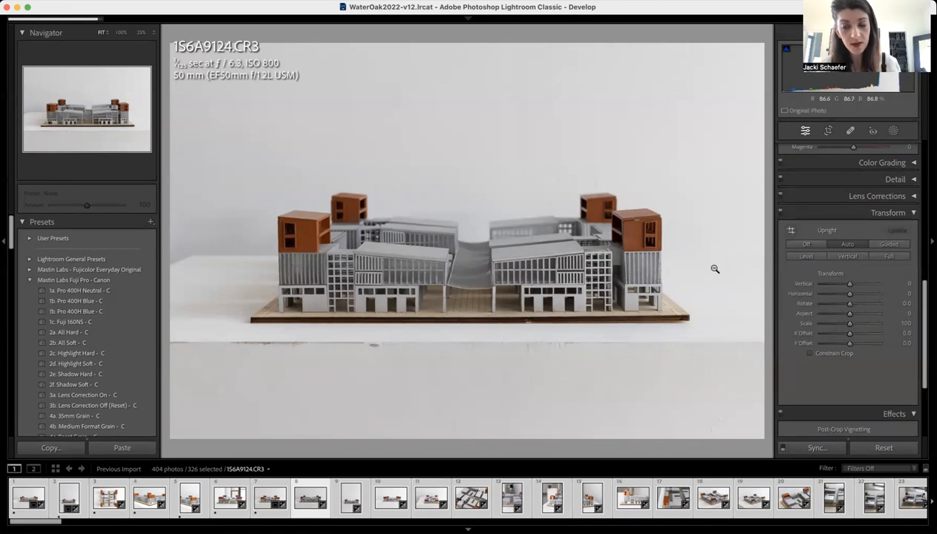
# Correct the perspective with Guided Upright, drawing guides along the base's front edge and the outer vertical edges of the two front towers
pyautogui.click(797, 235)
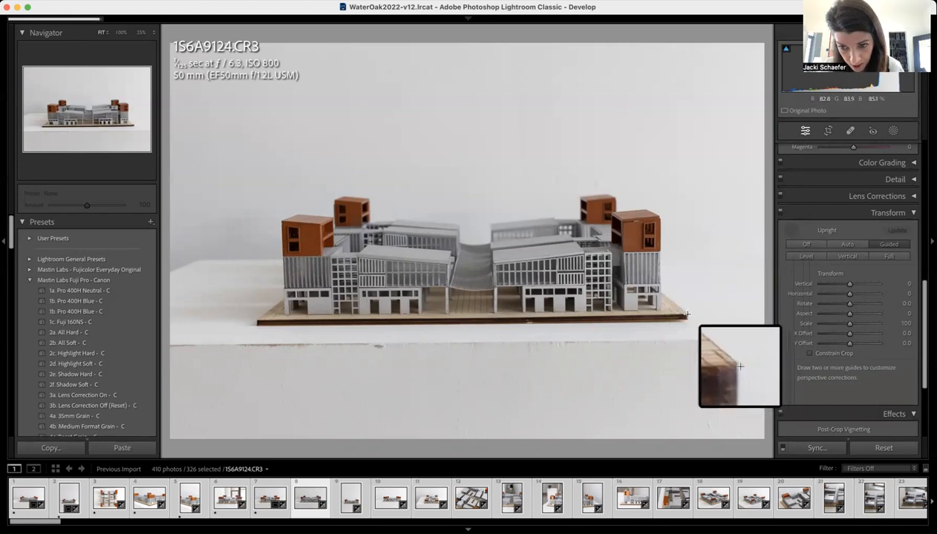
pyautogui.moveTo(687, 315); pyautogui.dragTo(260, 321)
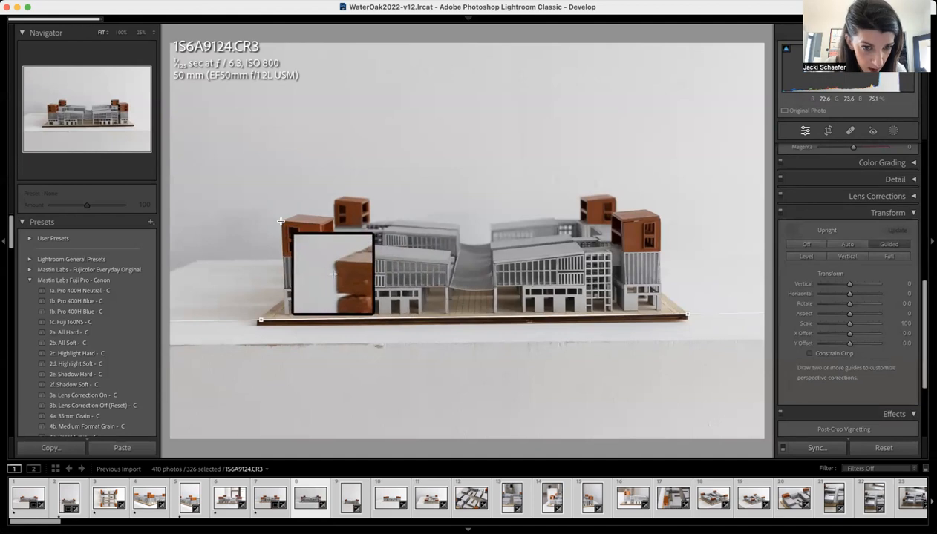
pyautogui.moveTo(280, 222); pyautogui.dragTo(283, 280)
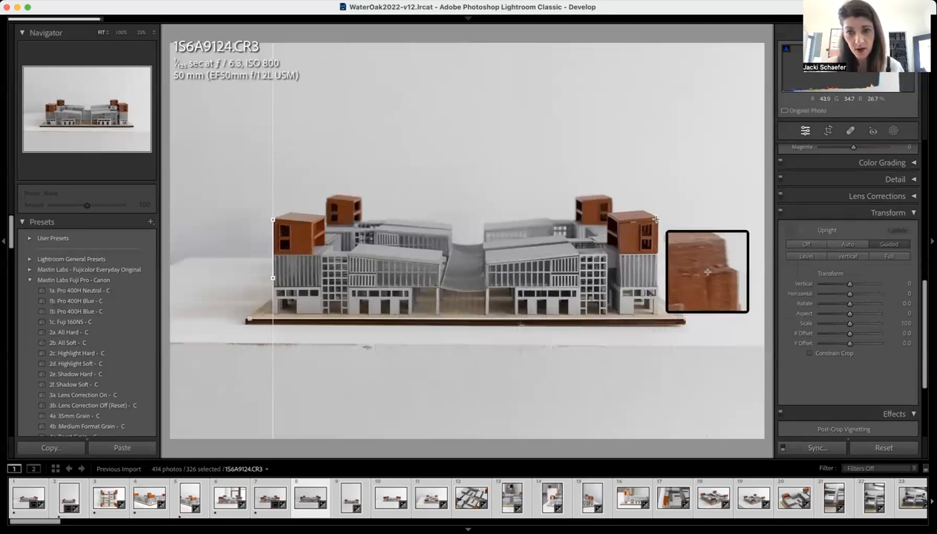
pyautogui.moveTo(654, 217); pyautogui.dragTo(654, 301)
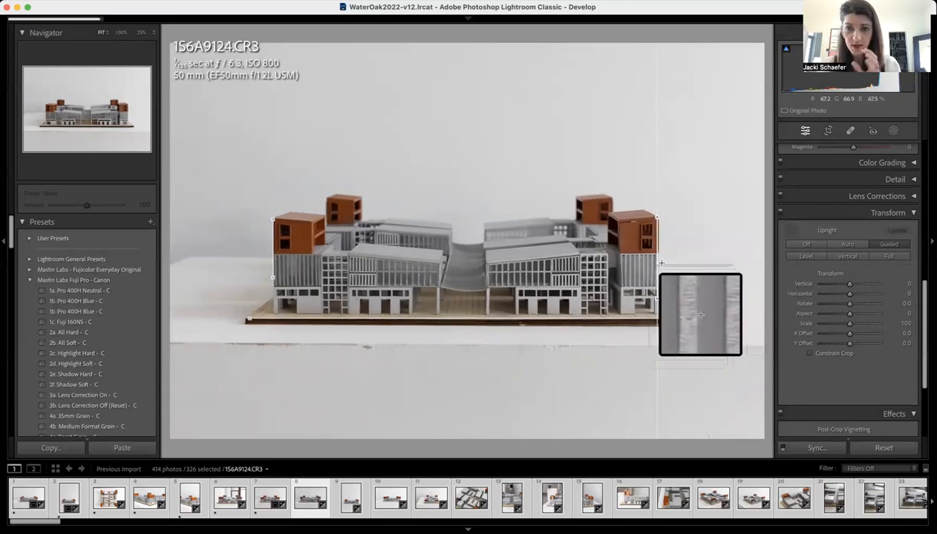
pyautogui.press('Return')
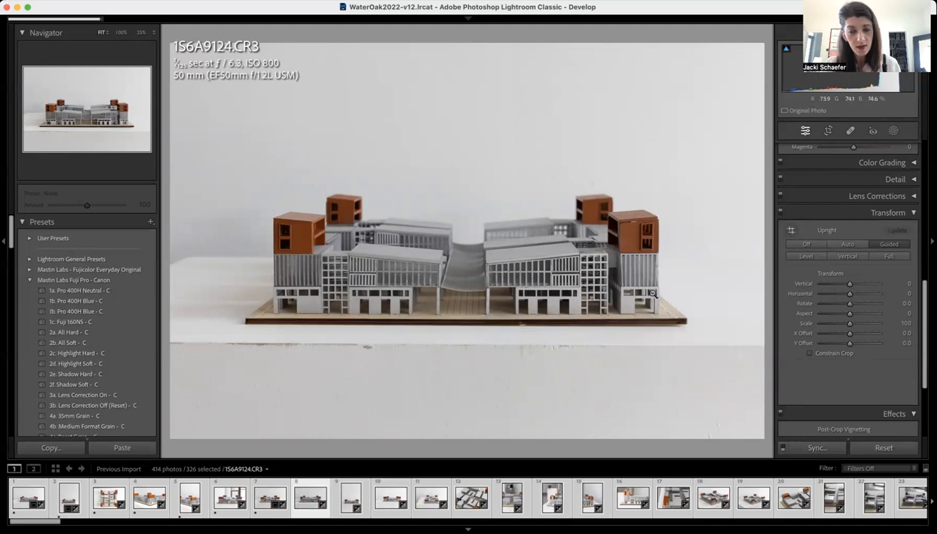
# Apply automatic tone settings to the photo, refining Whites to -48 and Contrast to +23
pyautogui.scroll(10, 924, 295)
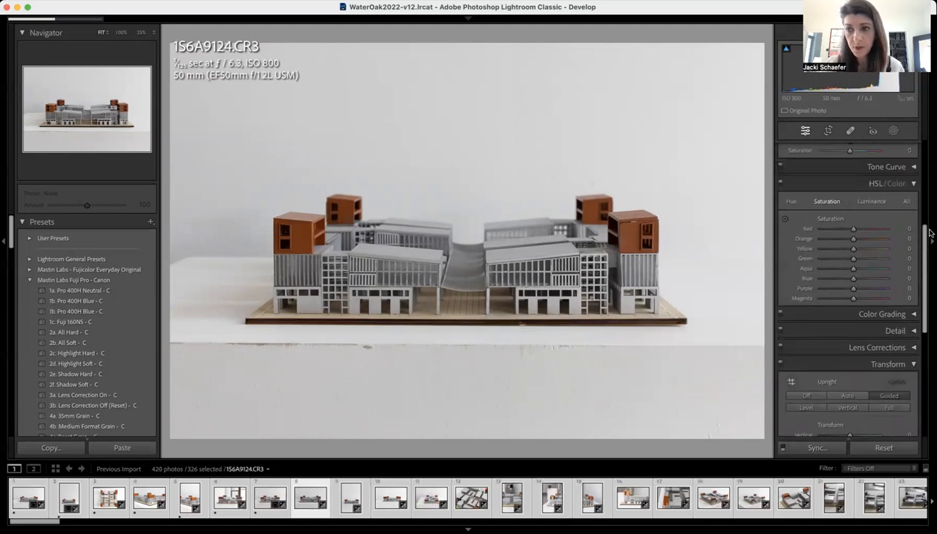
pyautogui.click(897, 247)
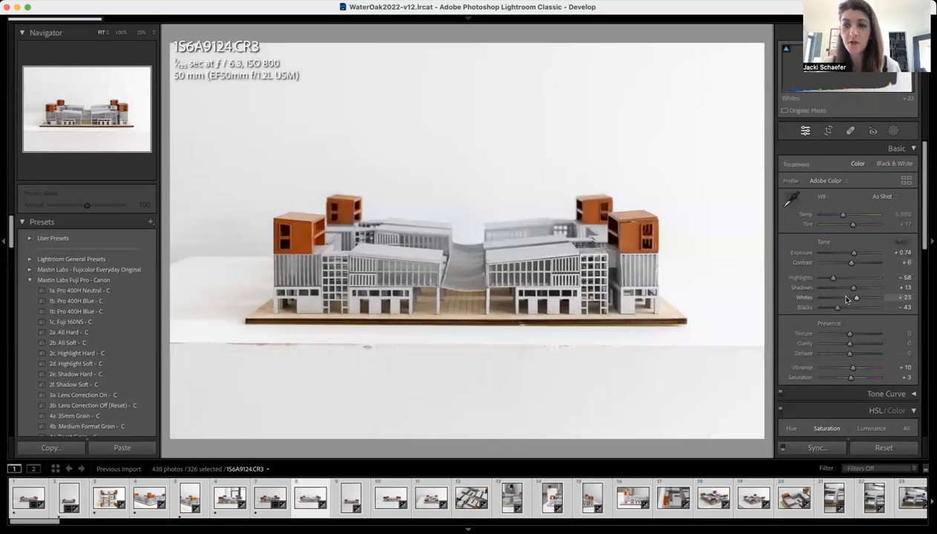
pyautogui.moveTo(855, 299); pyautogui.dragTo(847, 300)
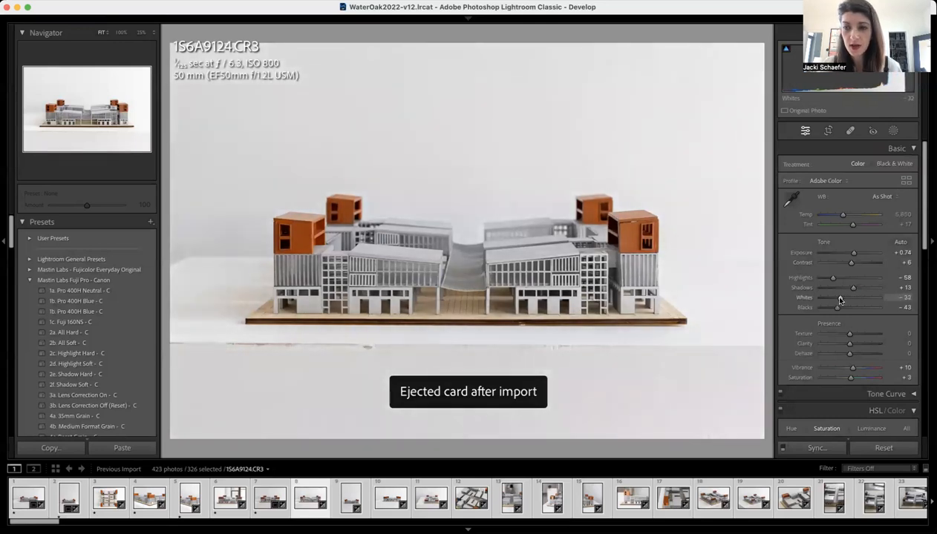
pyautogui.moveTo(840, 300); pyautogui.dragTo(836, 305)
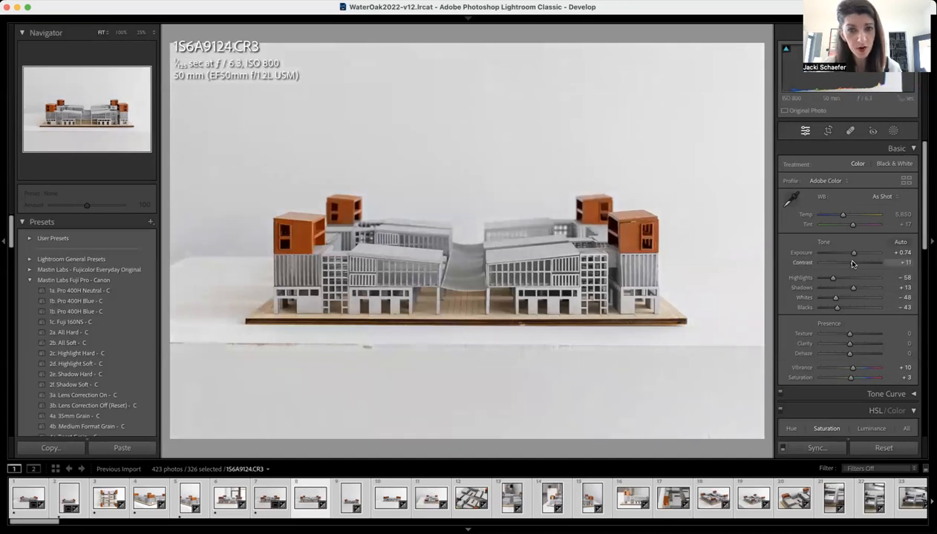
pyautogui.moveTo(855, 264); pyautogui.dragTo(857, 265)
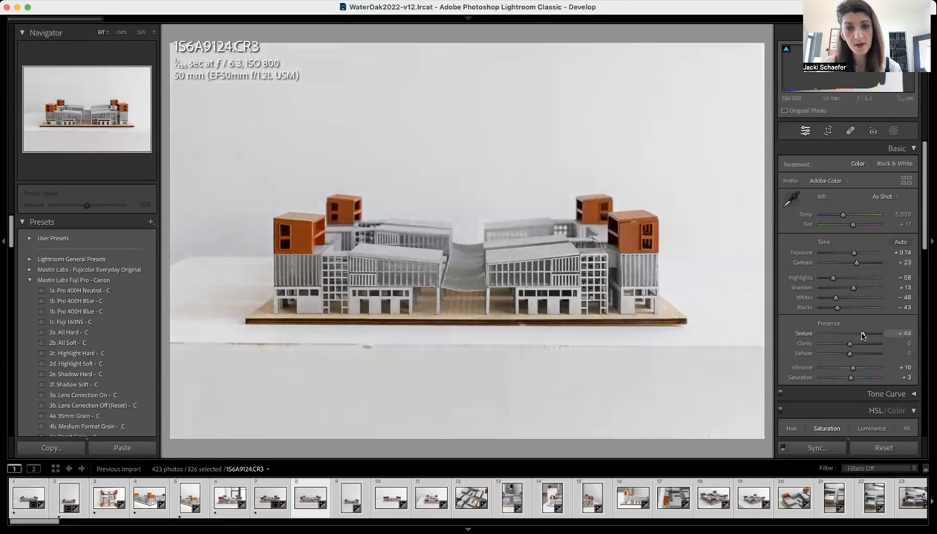
# Try Texture at +100 and at a slightly negative amount, and reset it to 0
pyautogui.moveTo(874, 337); pyautogui.dragTo(895, 339)
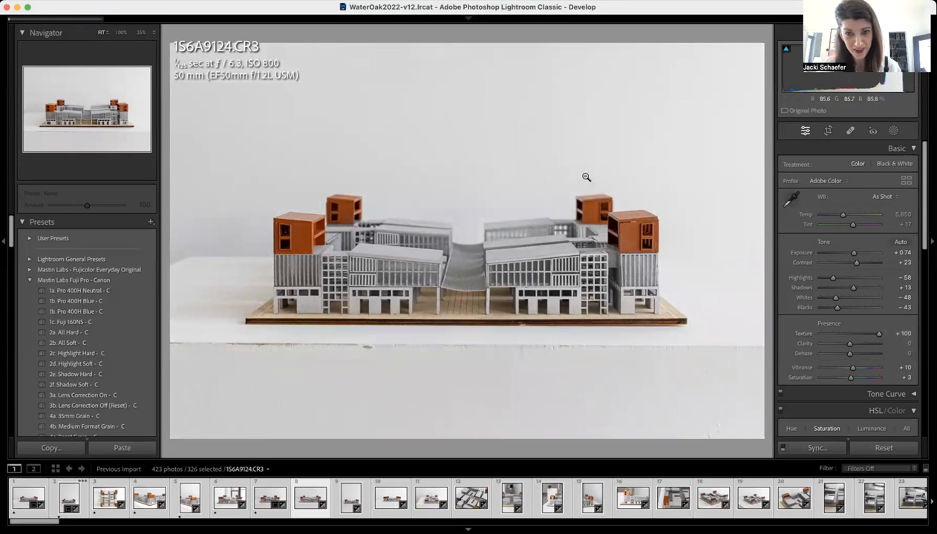
pyautogui.moveTo(852, 334)
pyautogui.mouseDown()
pyautogui.moveTo(806, 333)
pyautogui.moveTo(883, 340)
pyautogui.moveTo(811, 331)
pyautogui.moveTo(844, 336)
pyautogui.mouseUp()
pyautogui.click(903, 334)
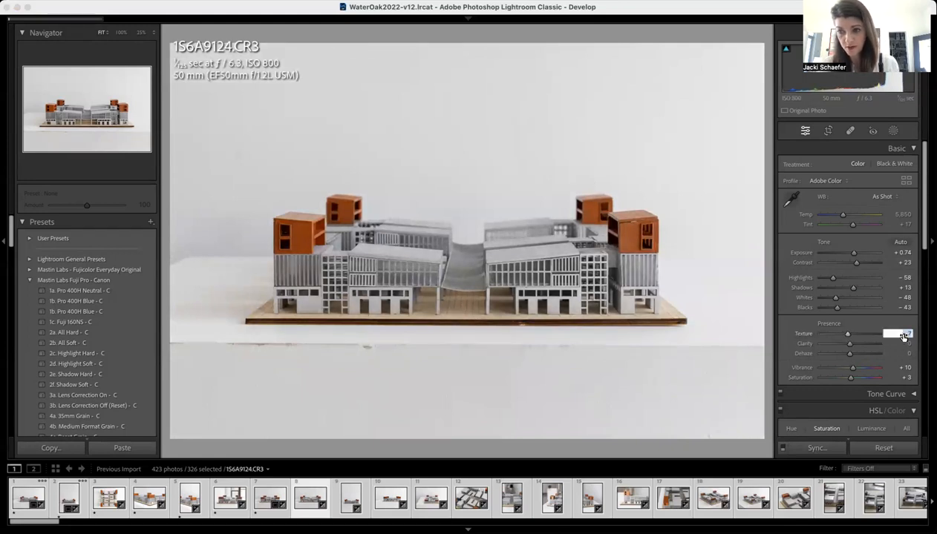
pyautogui.press('Return')
# Try Clarity at +66 and reset it to 0
pyautogui.moveTo(850, 344)
pyautogui.mouseDown()
pyautogui.moveTo(878, 343)
pyautogui.moveTo(865, 344)
pyautogui.mouseUp()
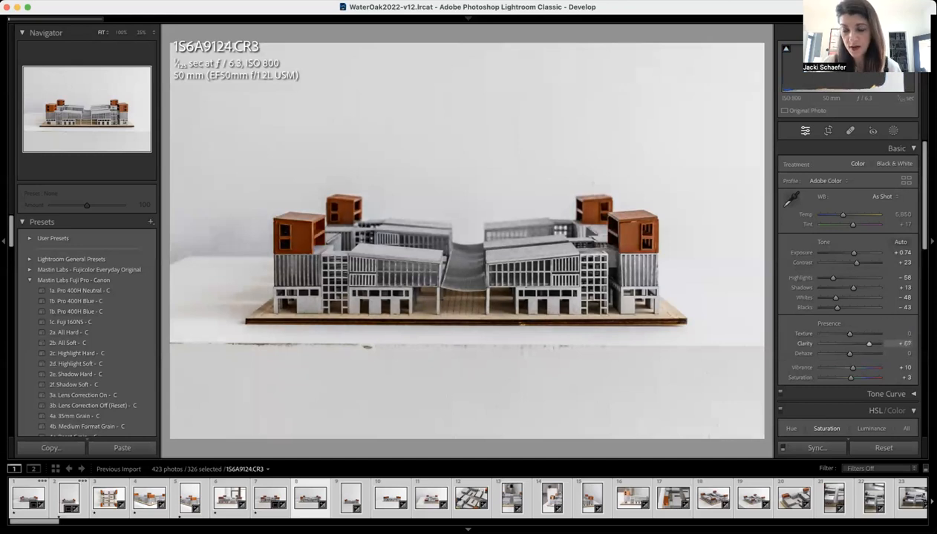
pyautogui.click(903, 343)
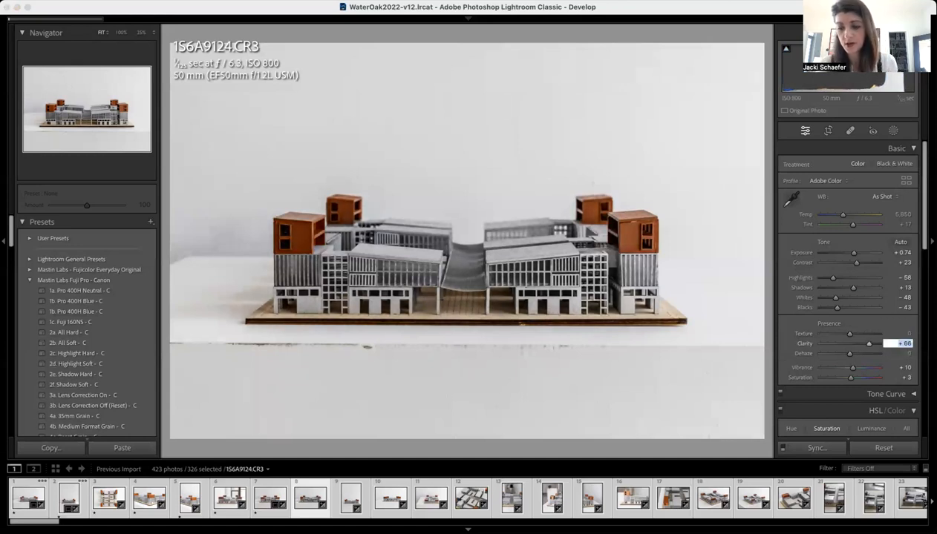
pyautogui.write('0')
pyautogui.press('Tab')
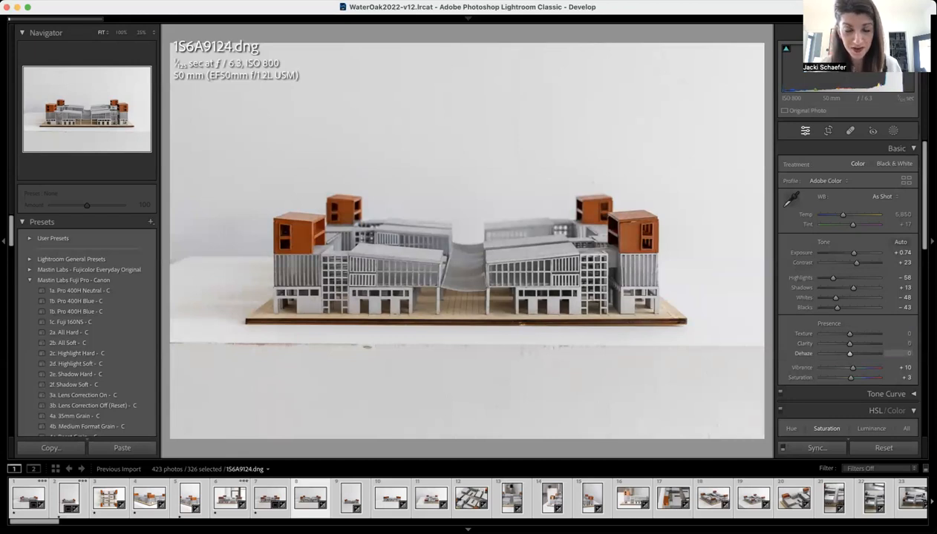
# Try Dehaze at +20, +90 and -100, and undo these changes
pyautogui.write('19')
pyautogui.press('Return')
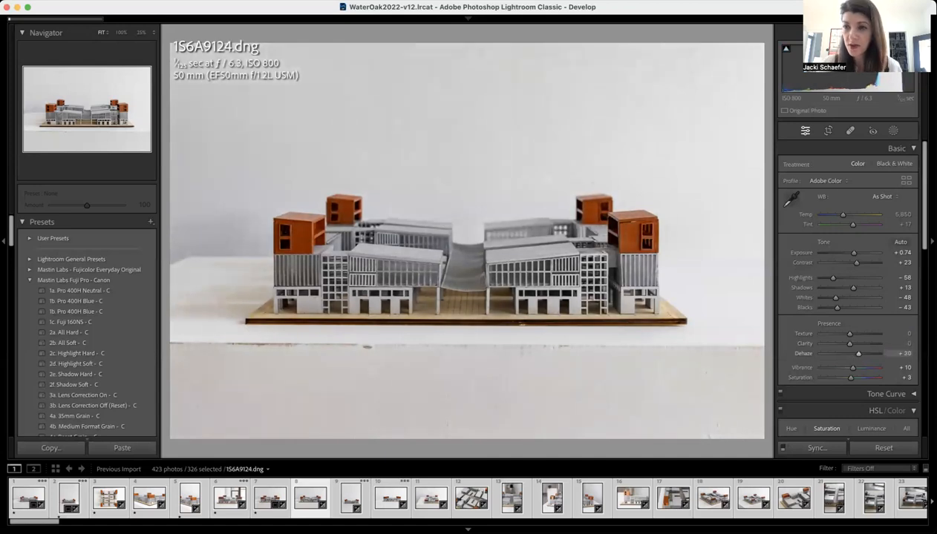
pyautogui.moveTo(857, 354); pyautogui.dragTo(875, 354)
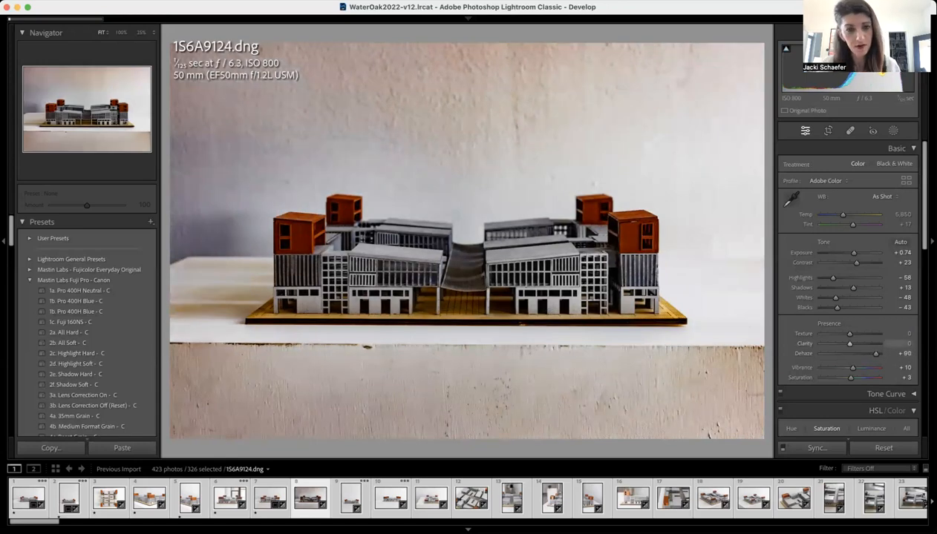
pyautogui.moveTo(875, 354); pyautogui.dragTo(820, 354)
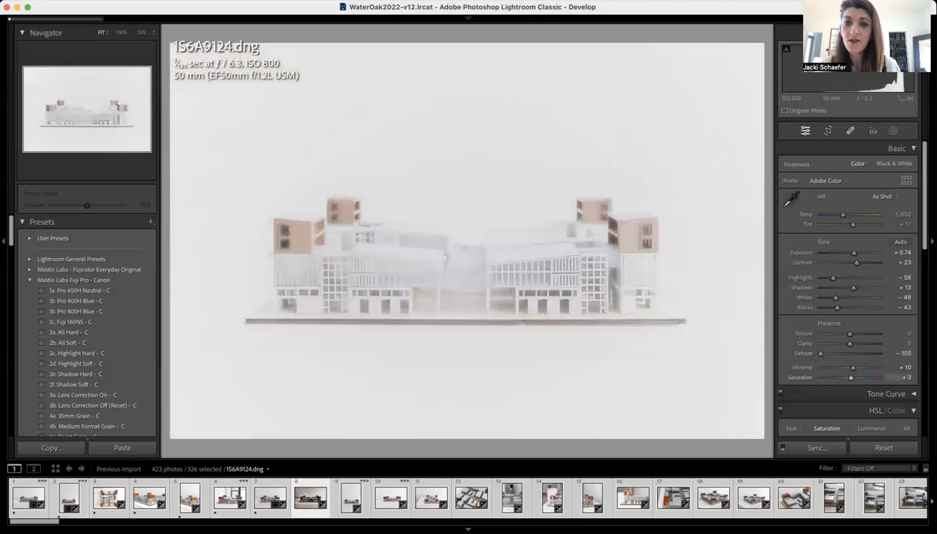
pyautogui.press('super+z')
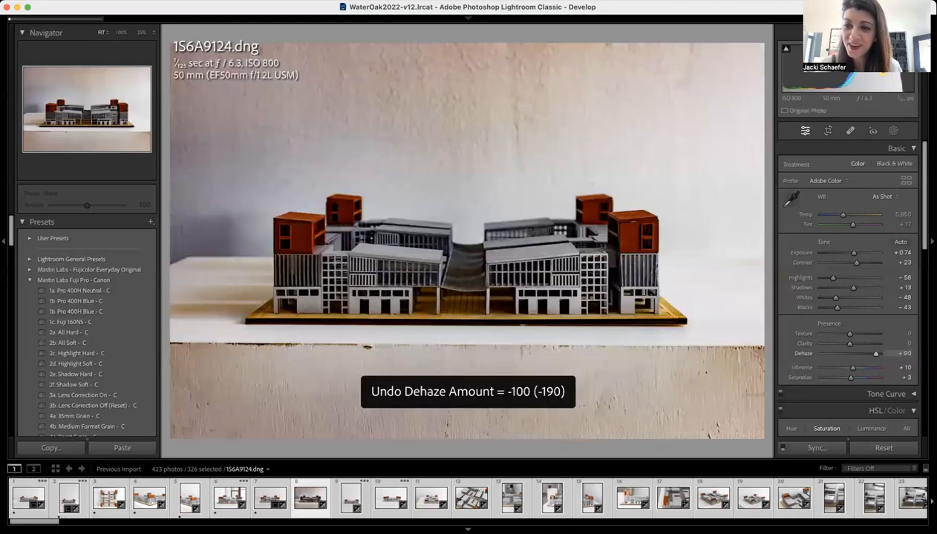
pyautogui.press('super+z')
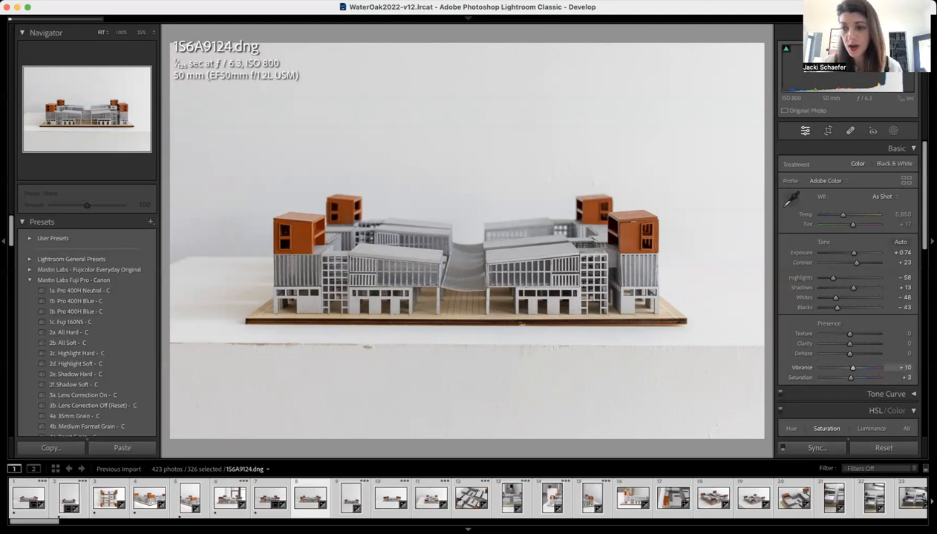
# Set the Vibrance to 0
pyautogui.click(904, 368)
pyautogui.write('0')
pyautogui.press('Return')
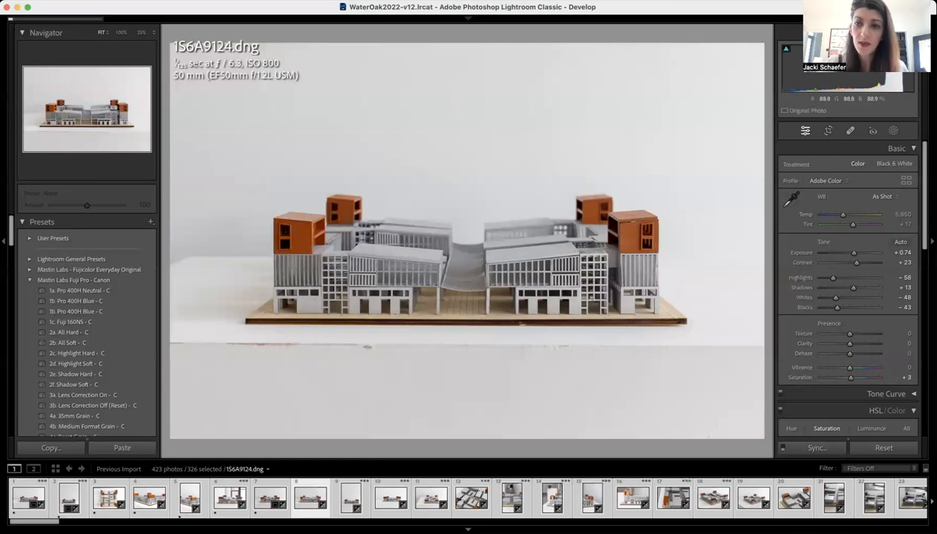
# Try the White Balance Selector on different neutral areas of the gray model, the backdrop and the white table
pyautogui.click(791, 198)
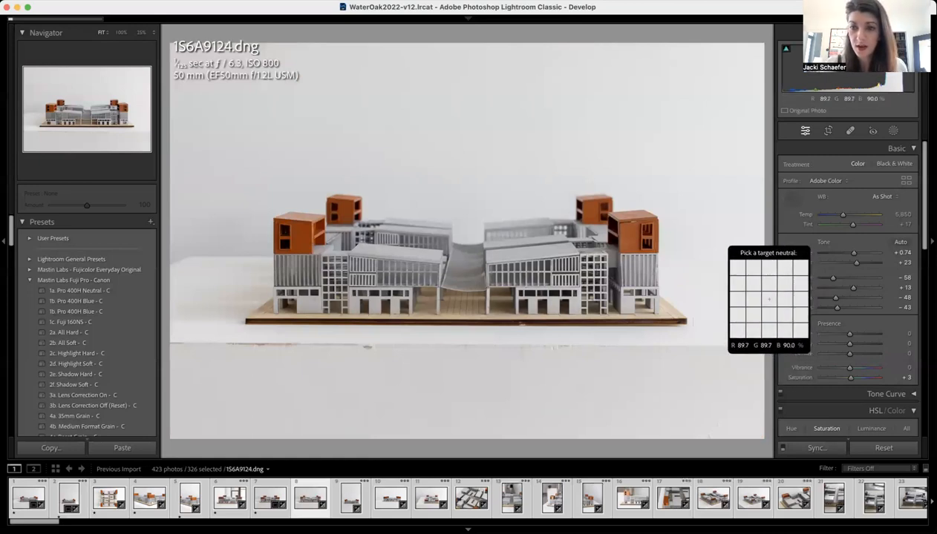
pyautogui.click(791, 198)
pyautogui.click(362, 239)
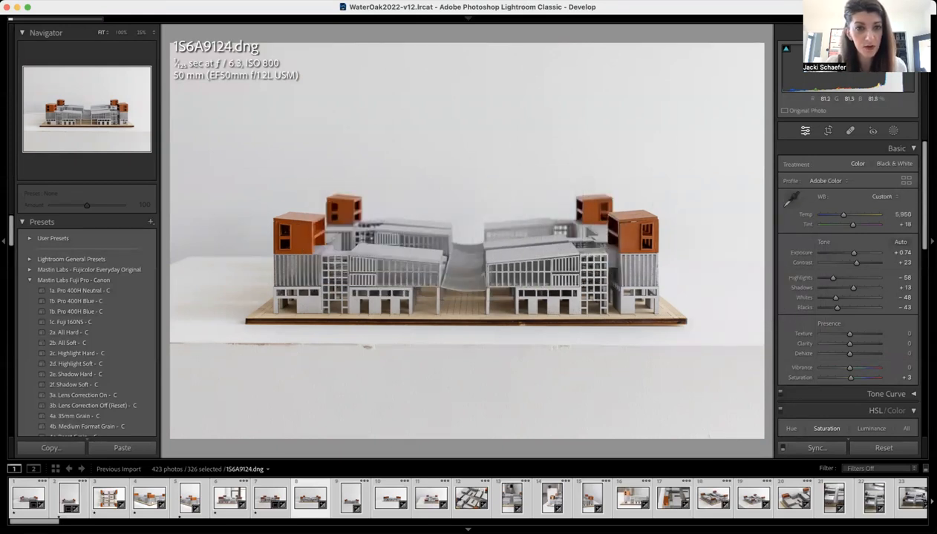
pyautogui.click(791, 198)
pyautogui.click(753, 210)
pyautogui.click(791, 199)
pyautogui.click(512, 337)
pyautogui.click(791, 198)
pyautogui.click(526, 160)
pyautogui.click(792, 198)
pyautogui.click(276, 363)
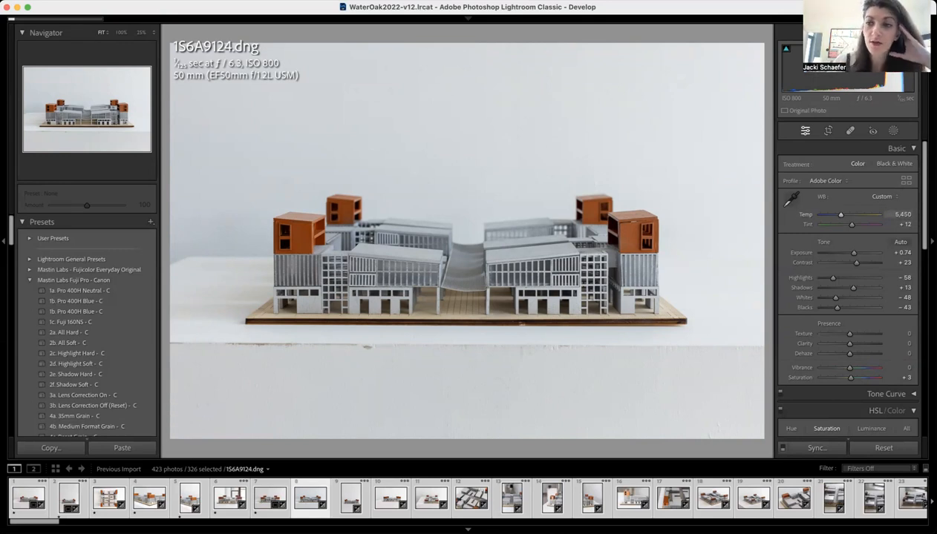
# Compare the As Shot and Auto white balance presets on the photo
pyautogui.click(882, 197)
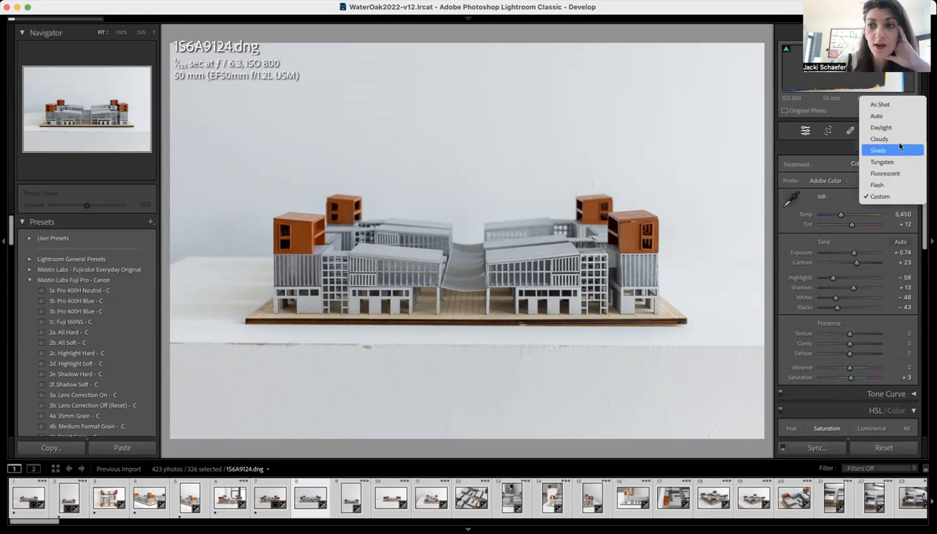
pyautogui.click(880, 104)
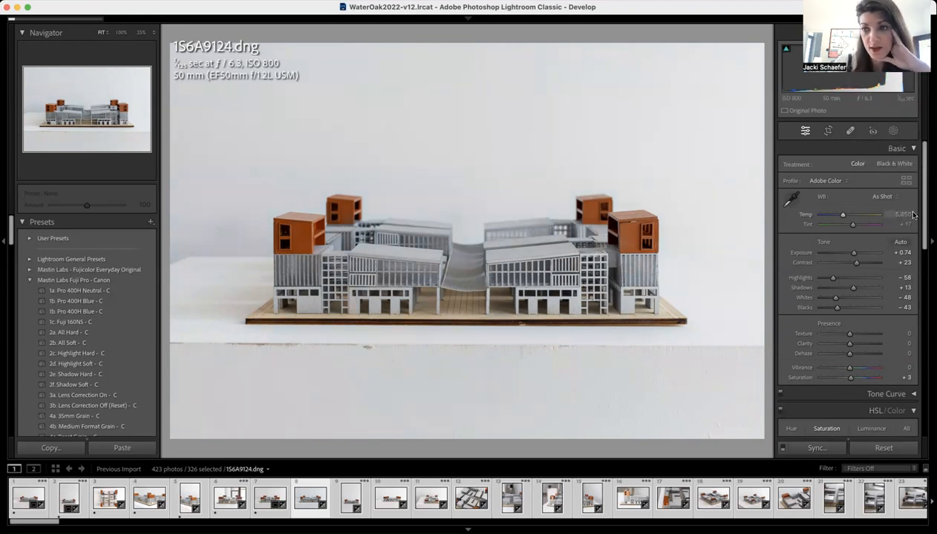
pyautogui.click(884, 198)
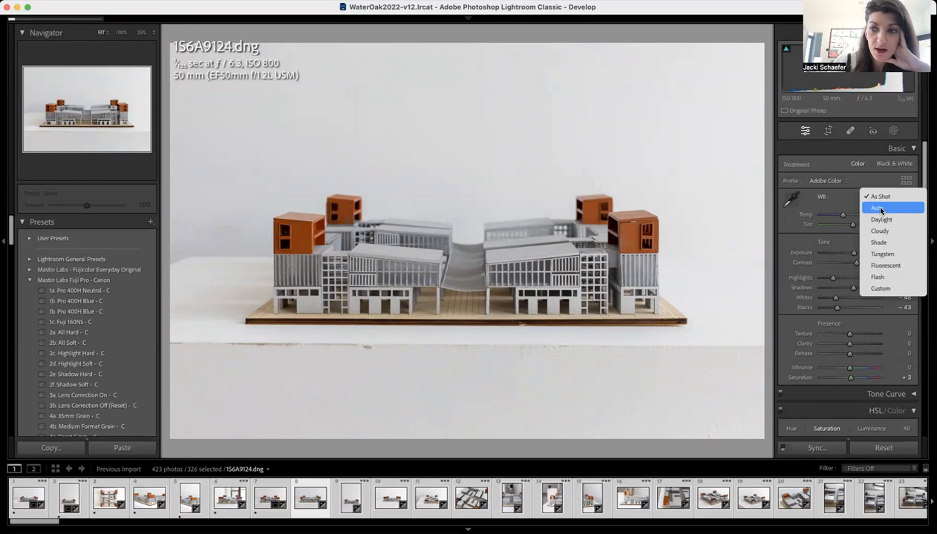
pyautogui.click(844, 199)
pyautogui.click(883, 197)
pyautogui.click(876, 208)
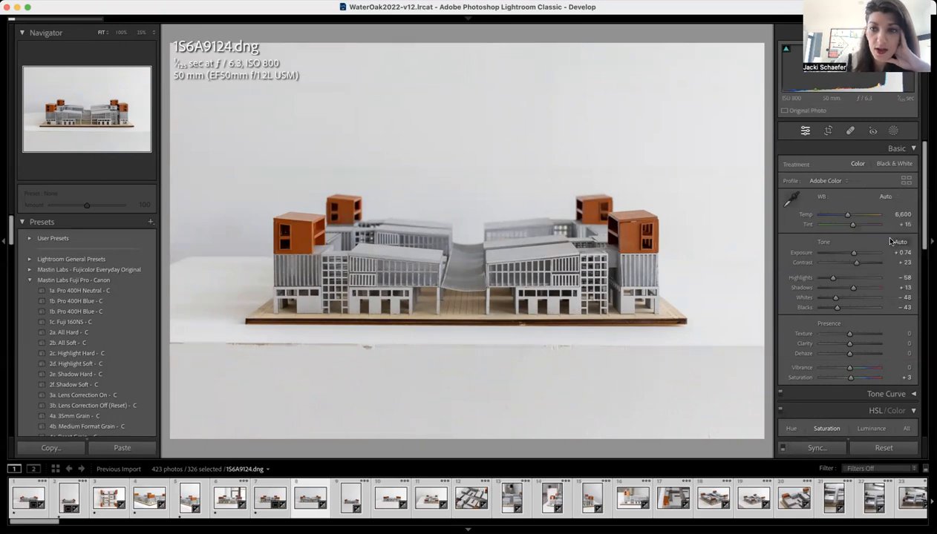
# Return the white balance to As Shot and sample a neutral from the white tabletop left of the model
pyautogui.click(884, 197)
pyautogui.click(891, 185)
pyautogui.click(791, 197)
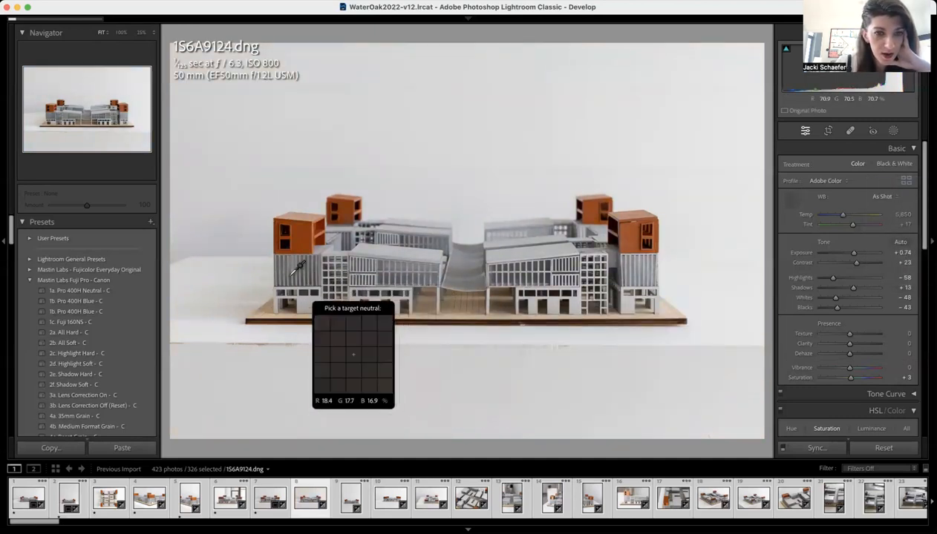
pyautogui.click(238, 265)
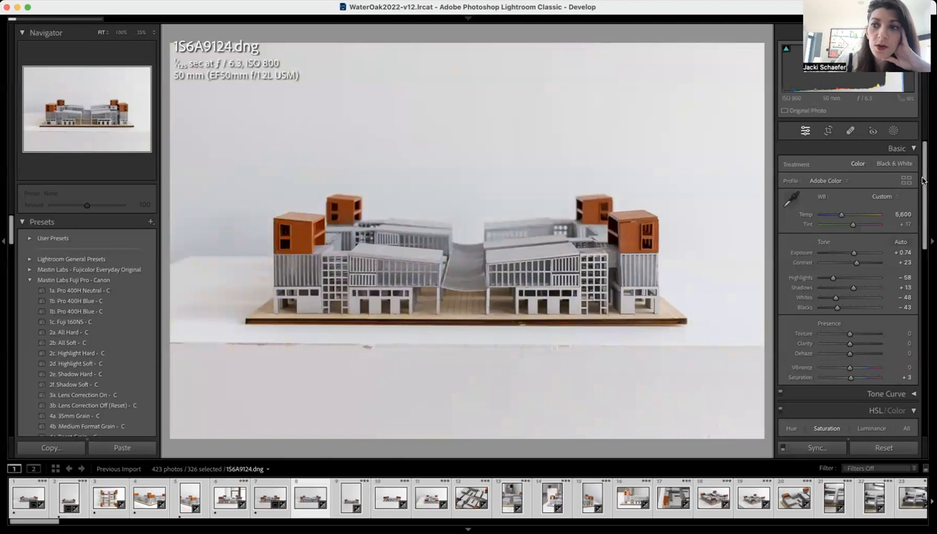
# Try a slight orange hue shift in the HSL adjustments and an orange luminance of +6
pyautogui.scroll(-5, 911, 182)
pyautogui.scroll(-1, 911, 247)
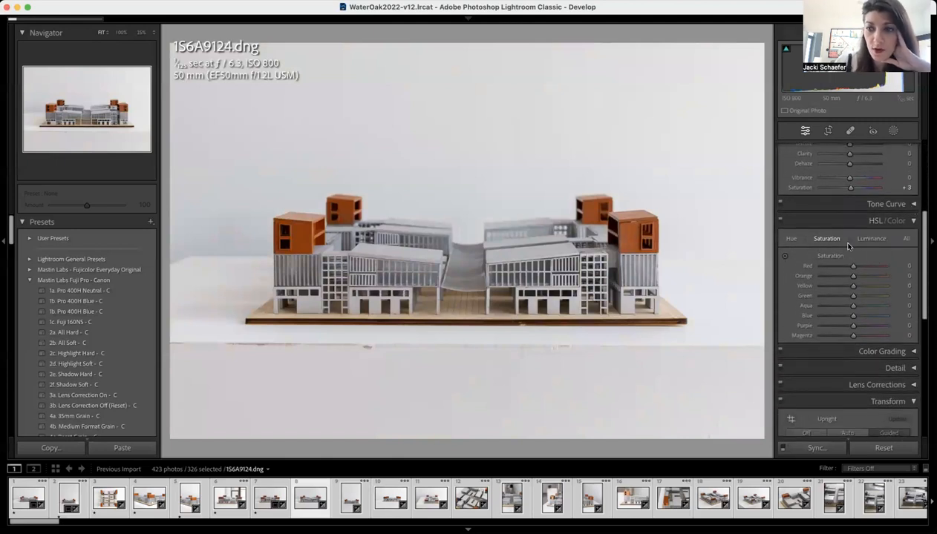
pyautogui.click(791, 238)
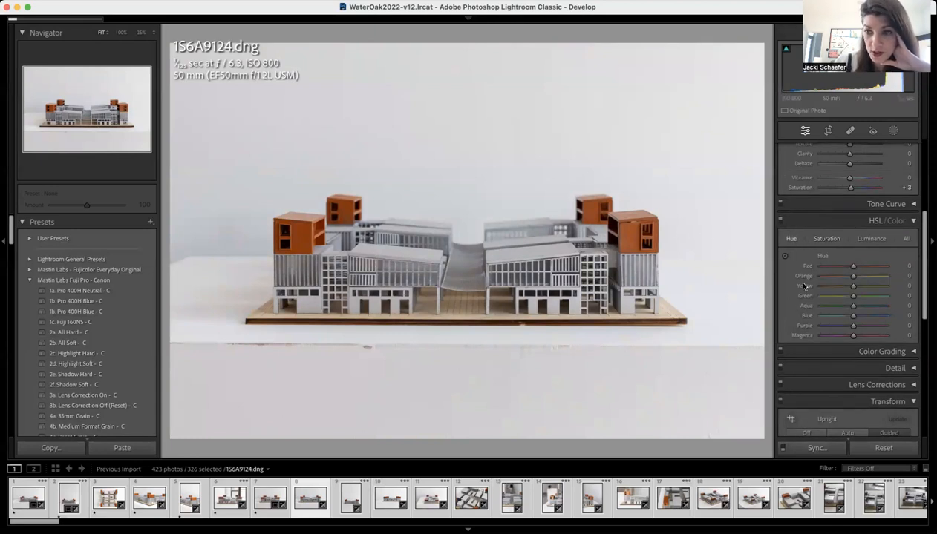
pyautogui.moveTo(853, 277); pyautogui.dragTo(857, 277)
pyautogui.click(831, 239)
pyautogui.click(863, 238)
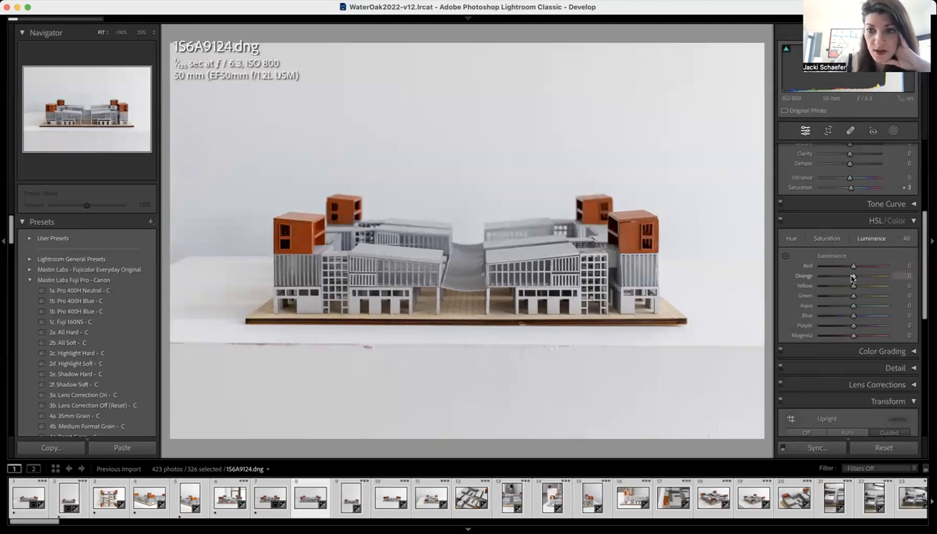
pyautogui.moveTo(852, 278); pyautogui.dragTo(854, 278)
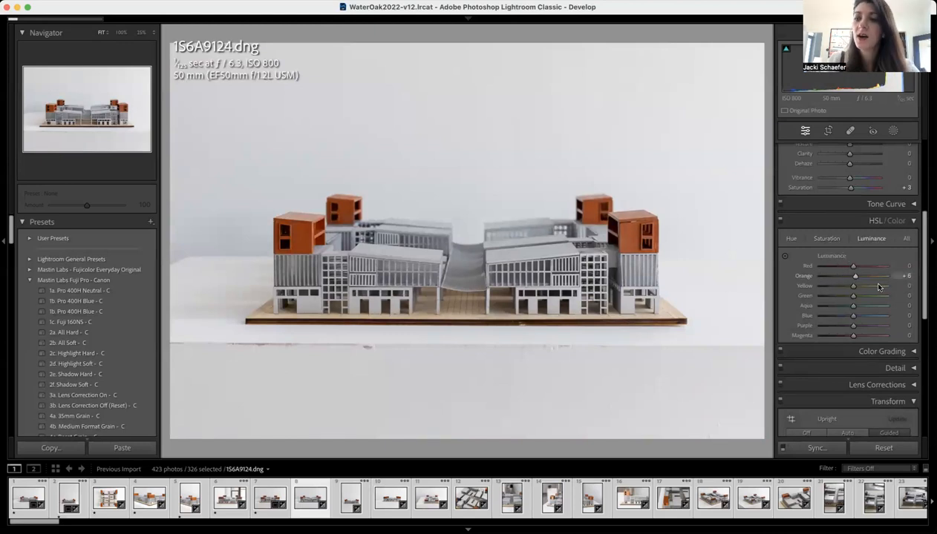
# Reset the orange luminance adjustment and set the orange hue to 0
pyautogui.click(901, 275)
pyautogui.click(825, 239)
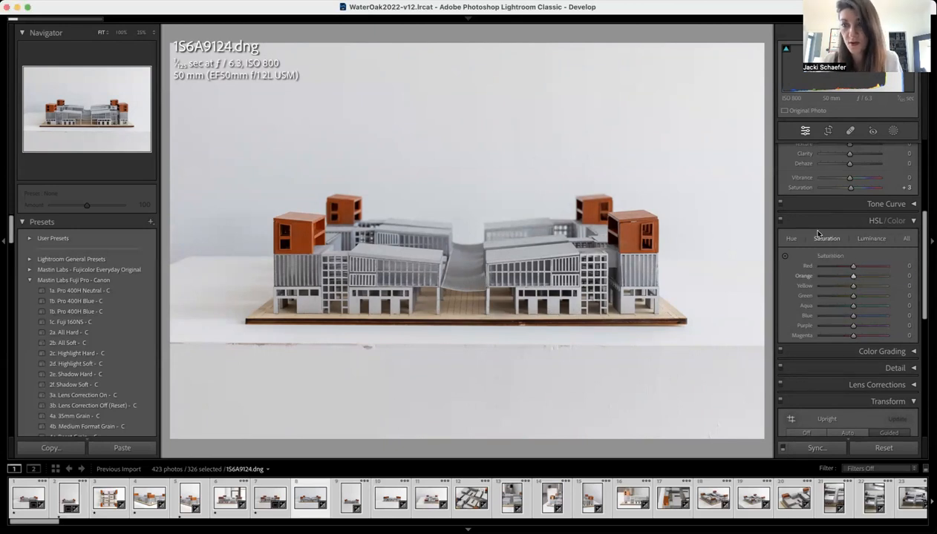
pyautogui.click(791, 238)
pyautogui.click(901, 275)
pyautogui.write('0')
pyautogui.press('Return')
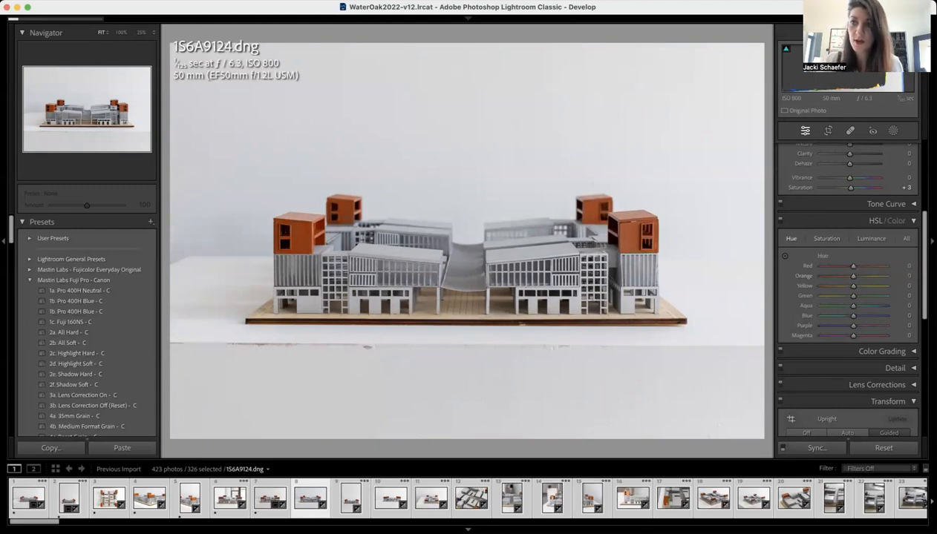
# Heal the blemish on the white table's front edge below the model, using a size 77 Heal brush
pyautogui.scroll(5, 848, 297)
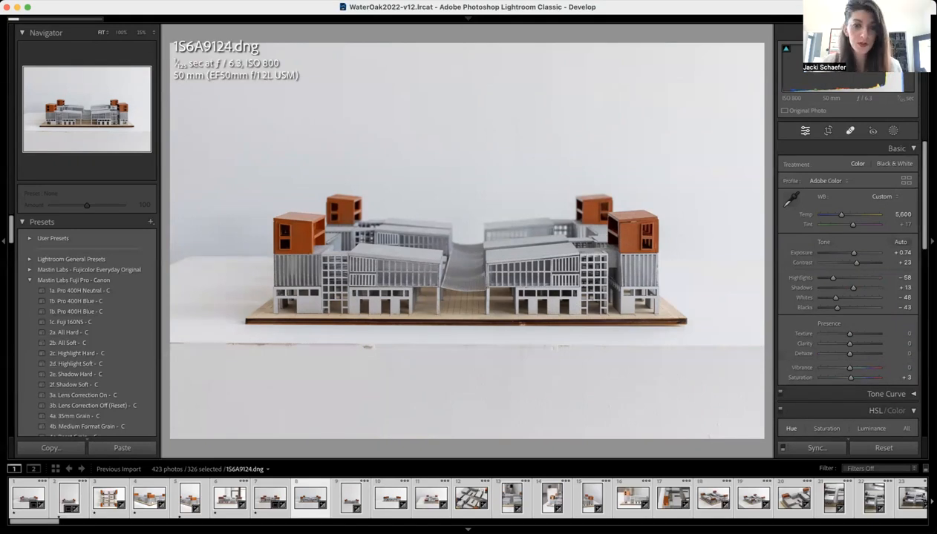
pyautogui.press('q')
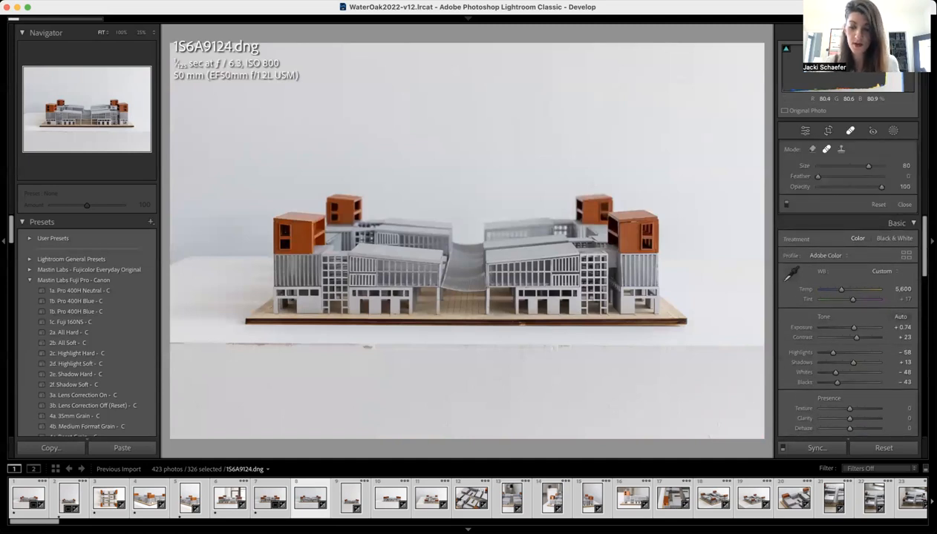
pyautogui.press('[')
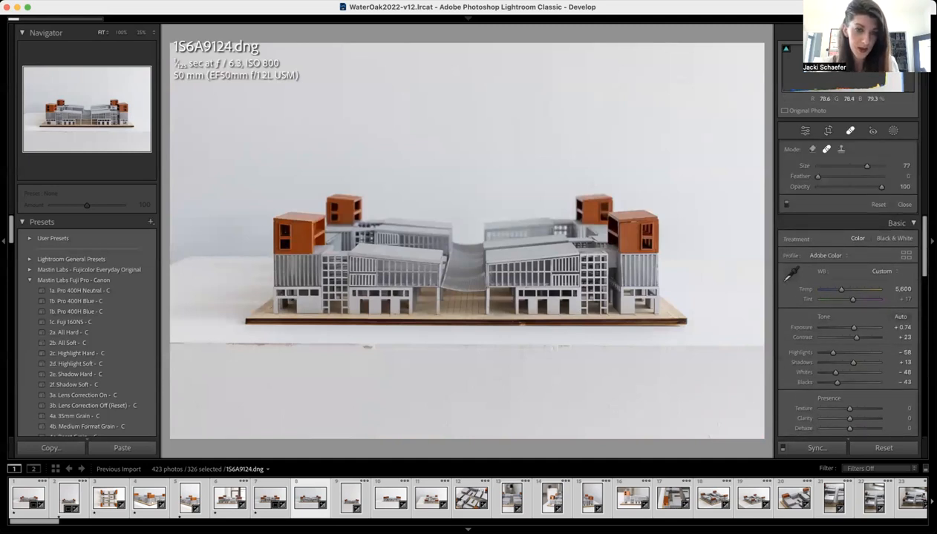
pyautogui.click(367, 348)
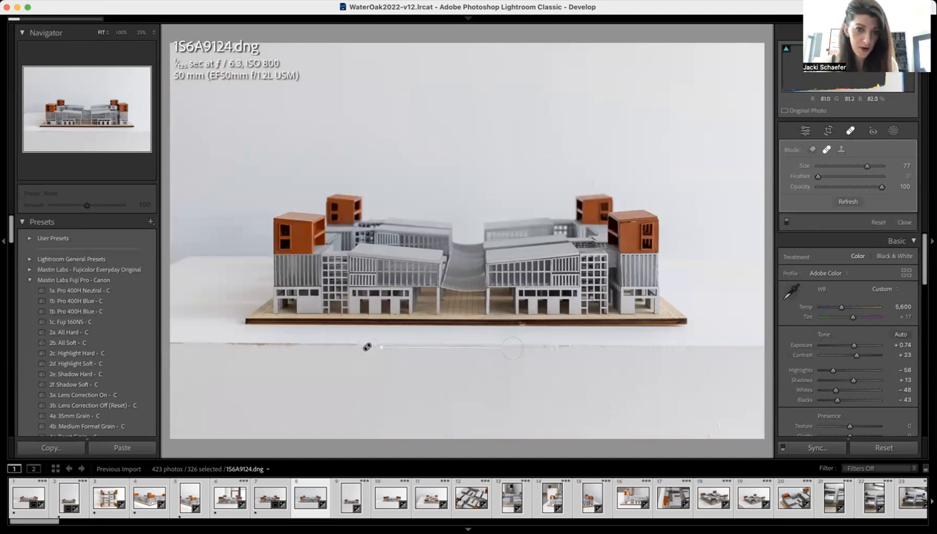
pyautogui.press('q')
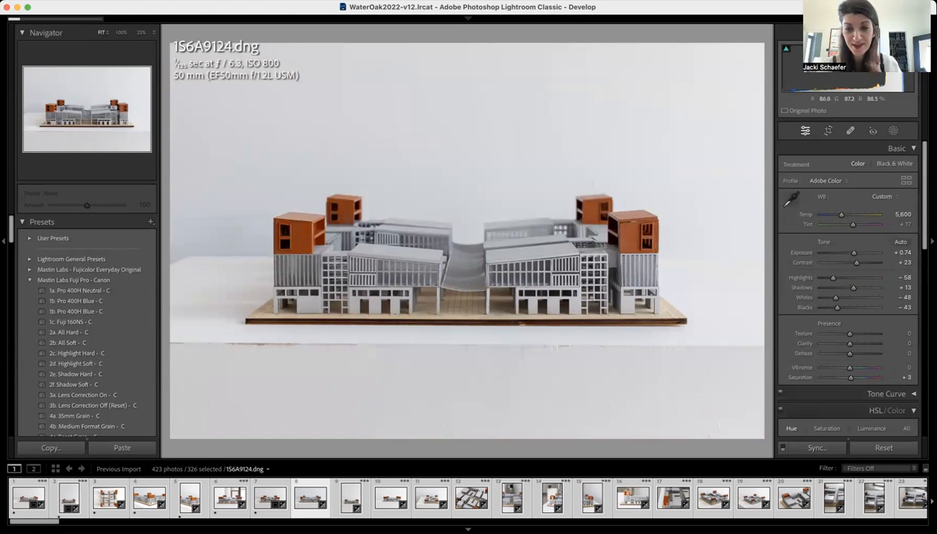
# Undo the last heal update and switch the table edge spot to content-aware Remove
pyautogui.press('super+z')
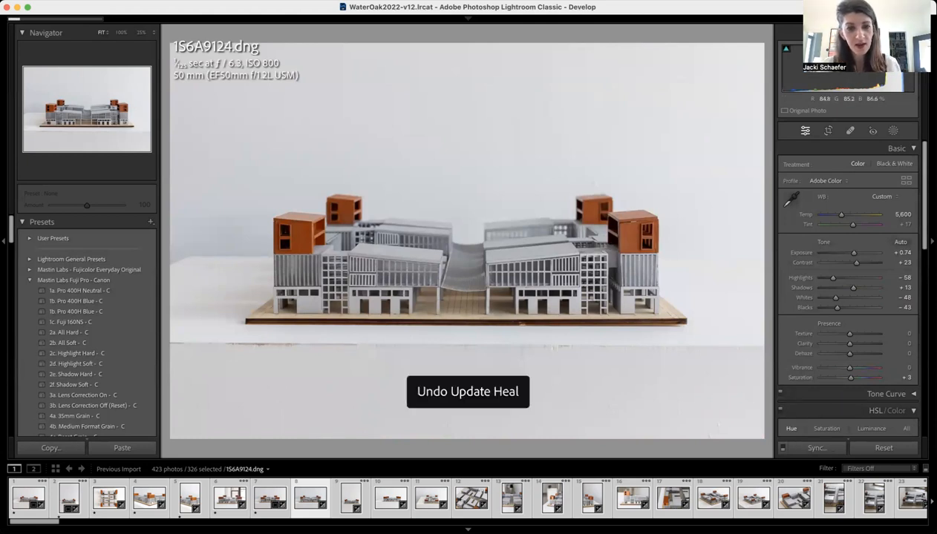
pyautogui.press('q')
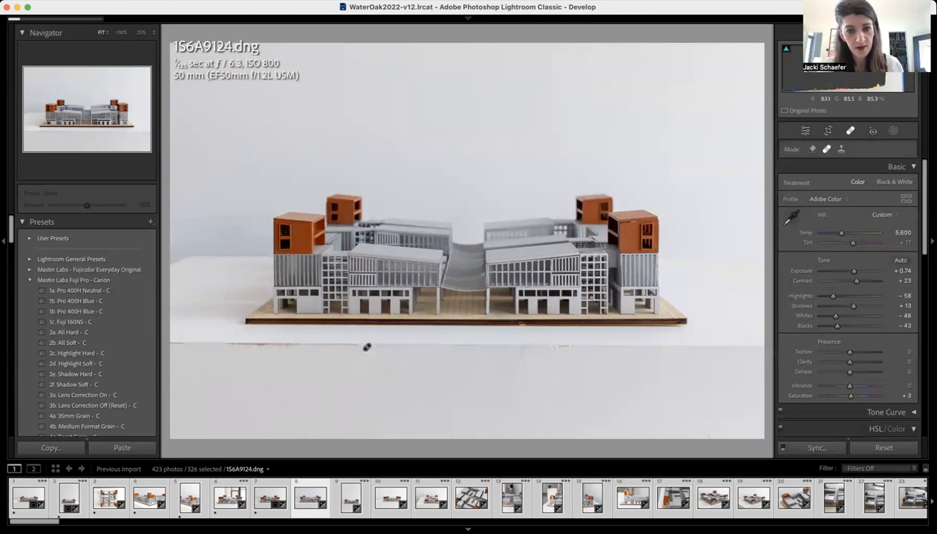
pyautogui.click(368, 348)
pyautogui.hotkey('shift', 't')
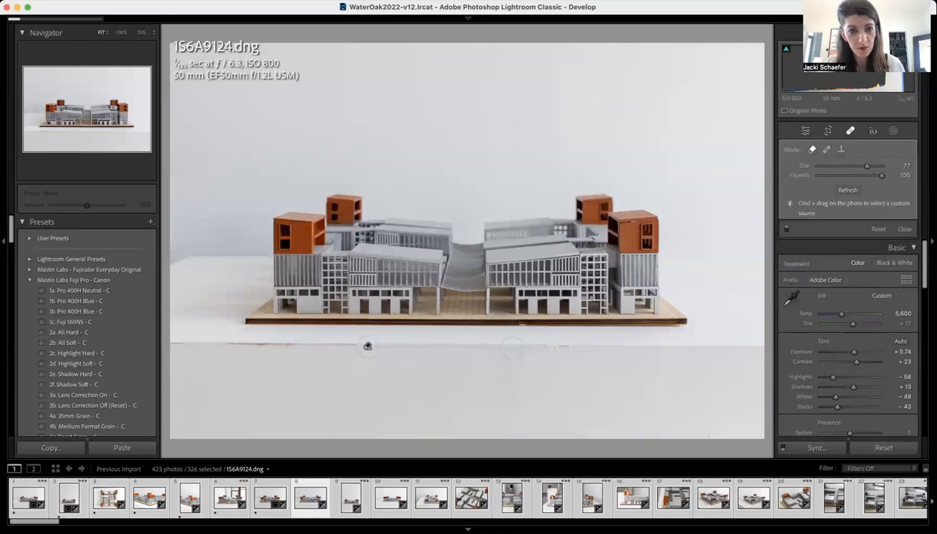
pyautogui.press('q')
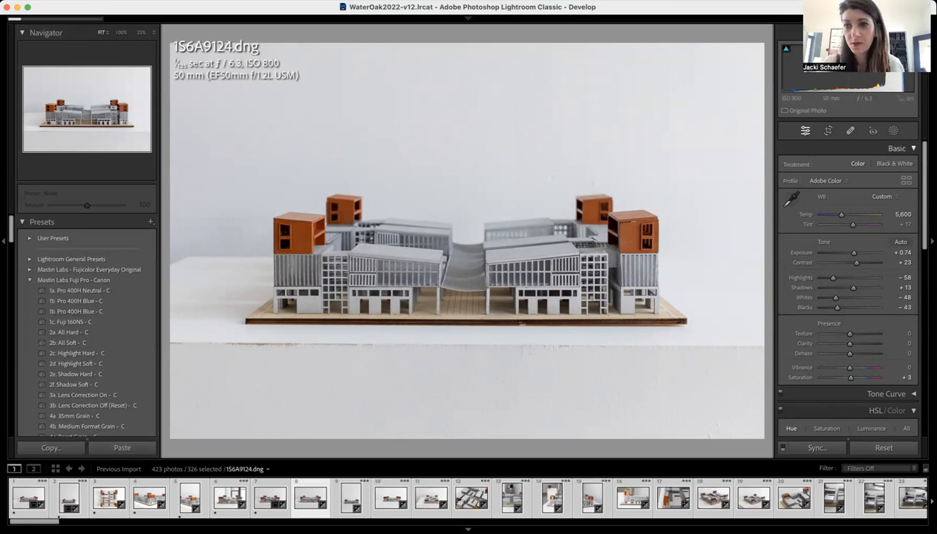
# Heal the mark at the table front's lower right corner and two backdrop spots above the model's right half in Heal mode
pyautogui.press('q')
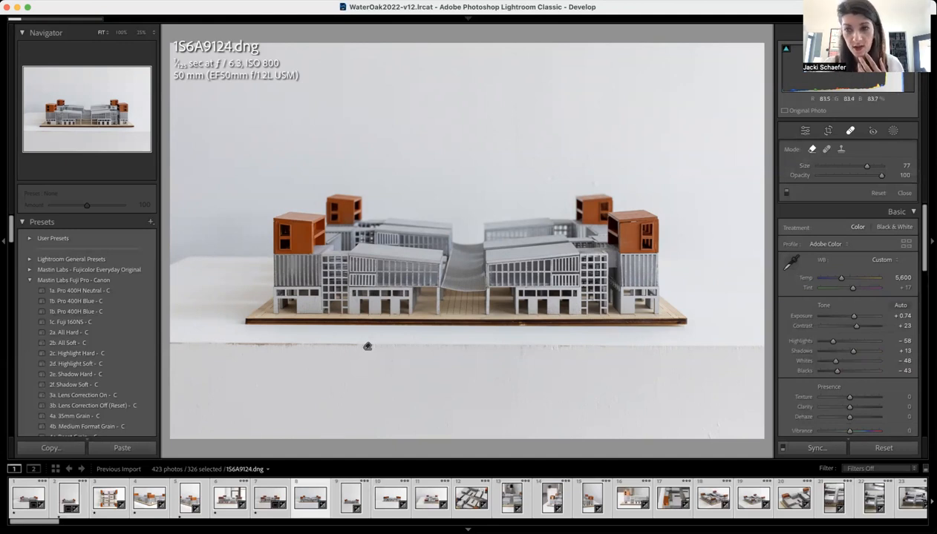
pyautogui.hotkey('shift', 't')
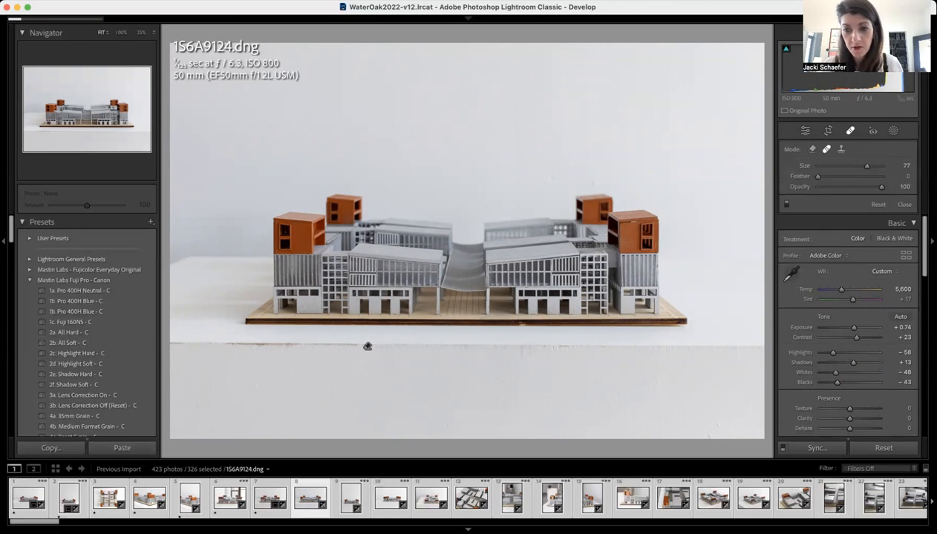
pyautogui.click(715, 432)
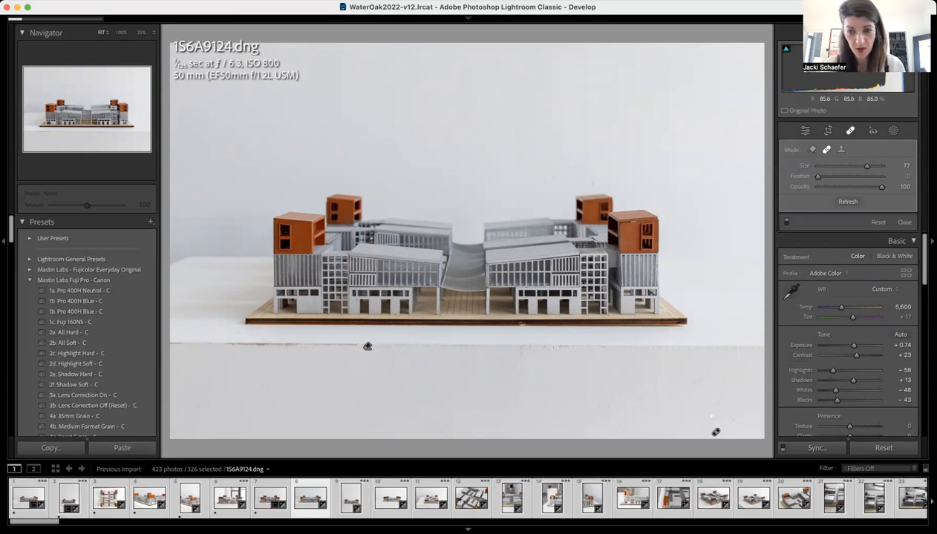
pyautogui.click(548, 176)
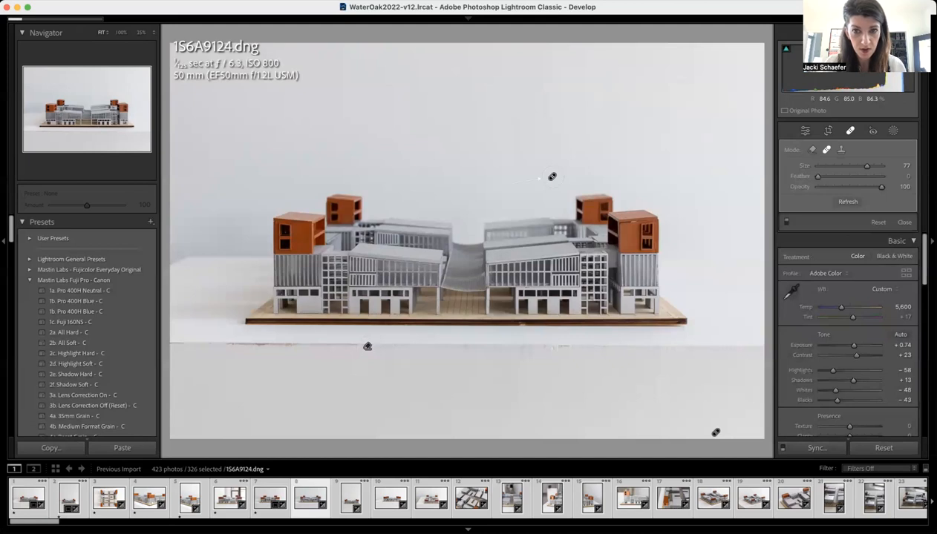
pyautogui.click(593, 181)
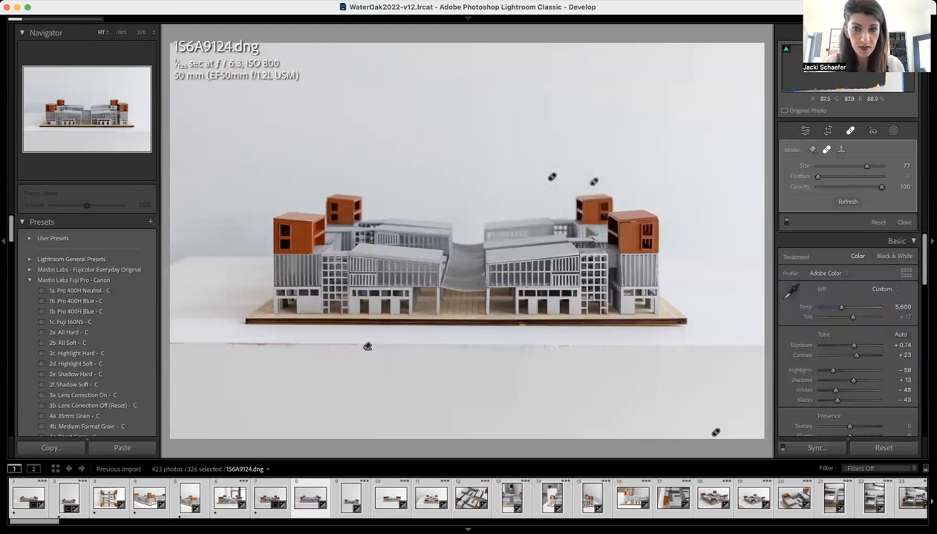
pyautogui.press('q')
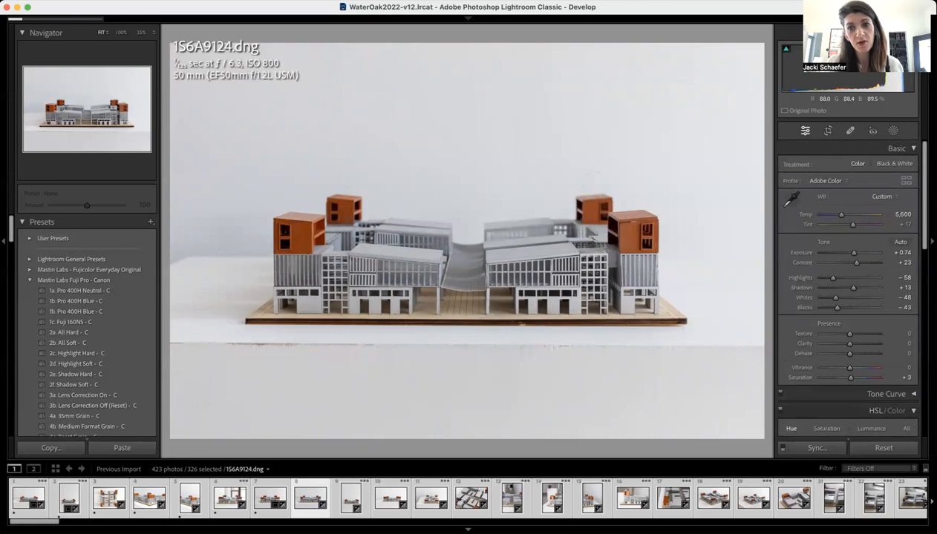
# Heal the area at the middle of the table's front face with feather 65, moving its sample source further left
pyautogui.press('q')
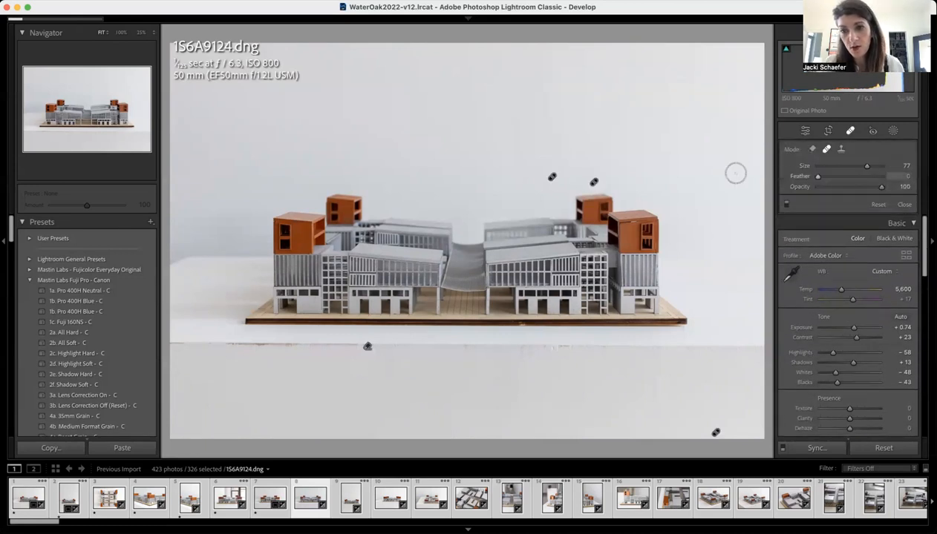
pyautogui.moveTo(818, 177); pyautogui.dragTo(864, 177)
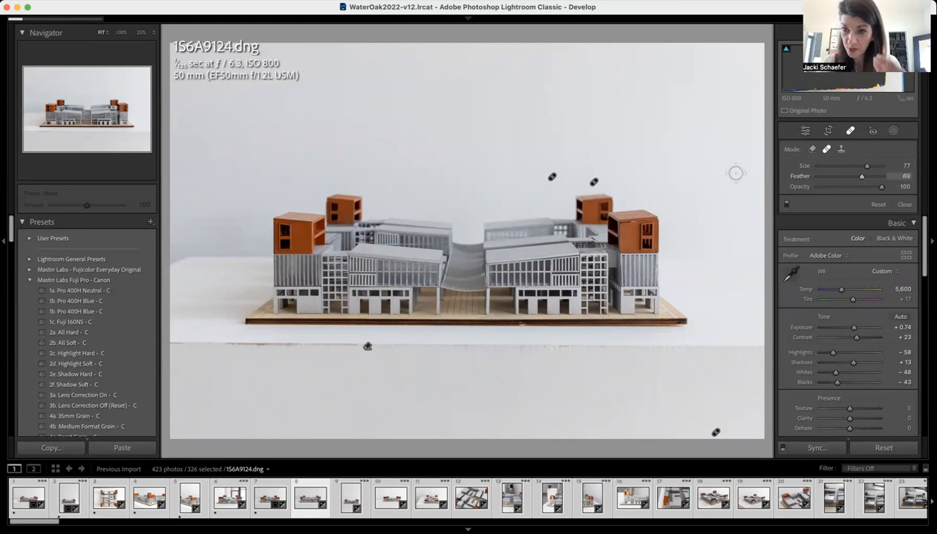
pyautogui.moveTo(860, 176); pyautogui.dragTo(858, 177)
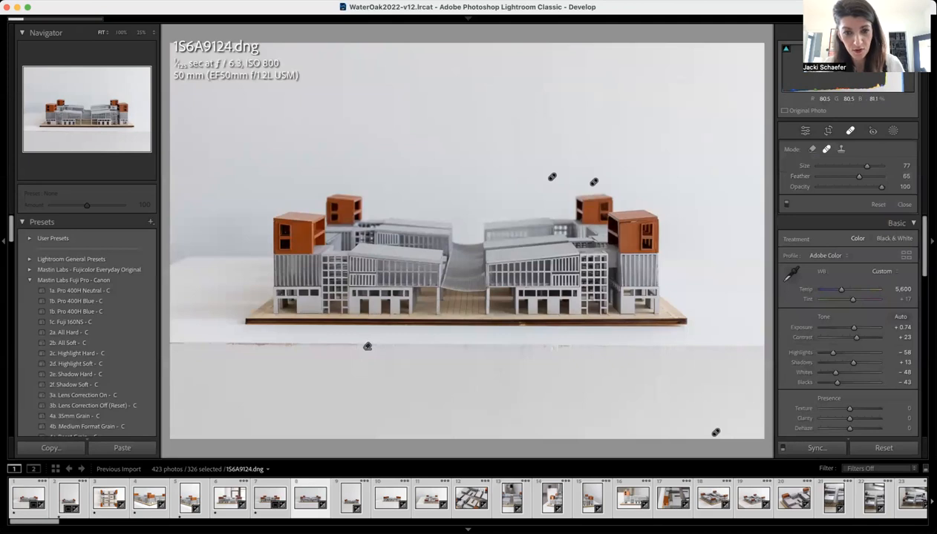
pyautogui.moveTo(501, 400); pyautogui.dragTo(565, 401)
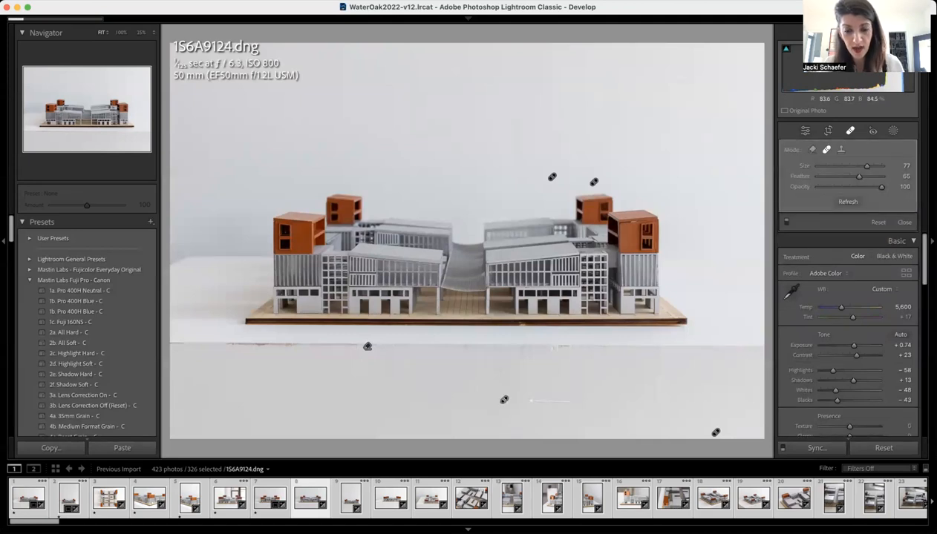
pyautogui.moveTo(596, 401)
pyautogui.mouseDown()
pyautogui.moveTo(519, 378)
pyautogui.moveTo(338, 390)
pyautogui.mouseUp()
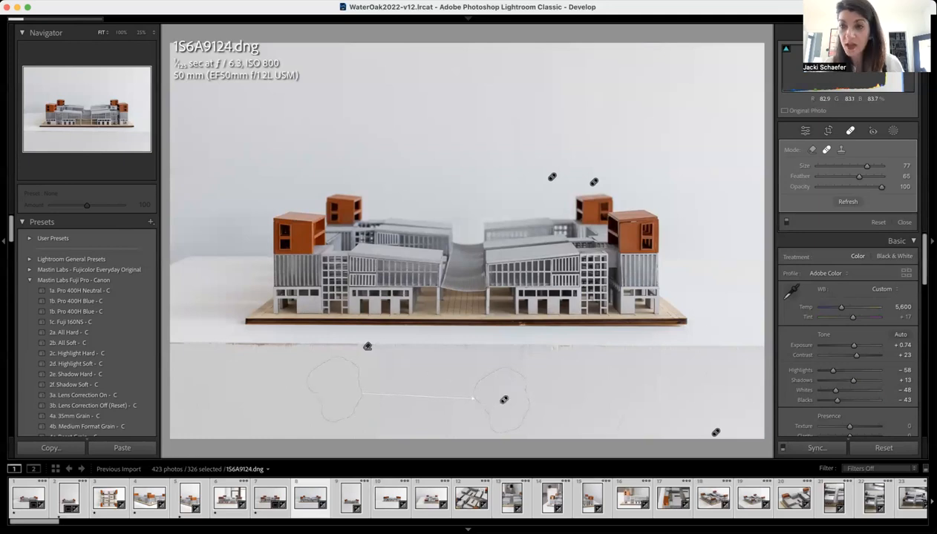
pyautogui.press('q')
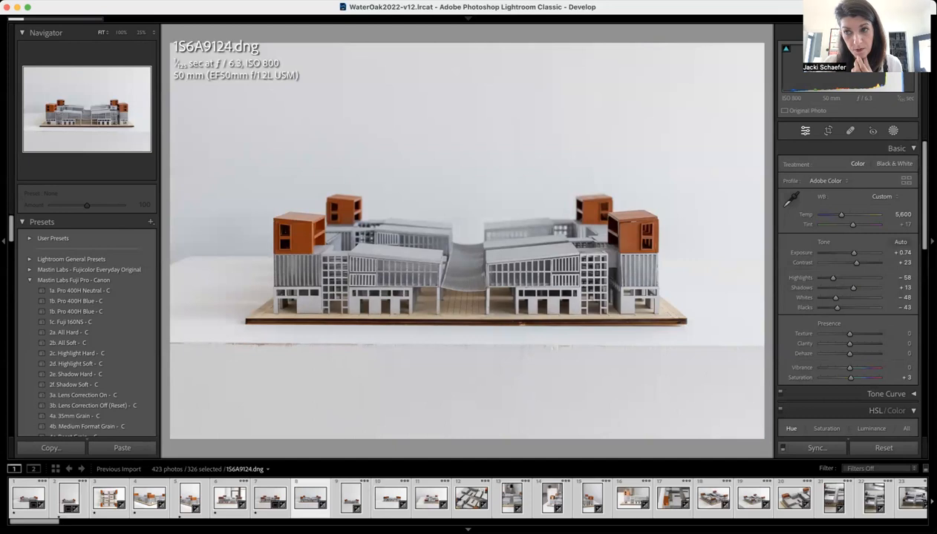
# Create a Select Subject mask of the model and set its Whites to -52, Contrast to 25 and Texture to 24
pyautogui.hotkey('shift', 'w')
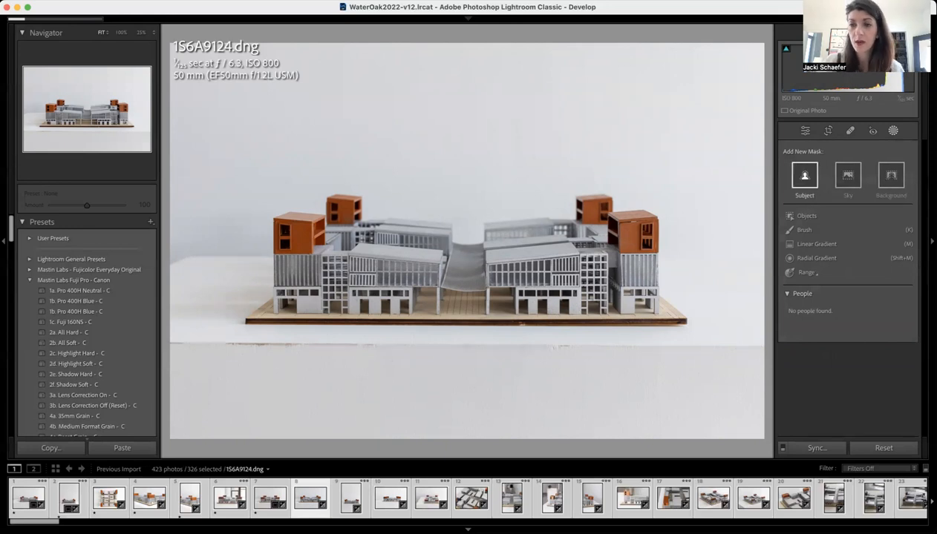
pyautogui.click(803, 175)
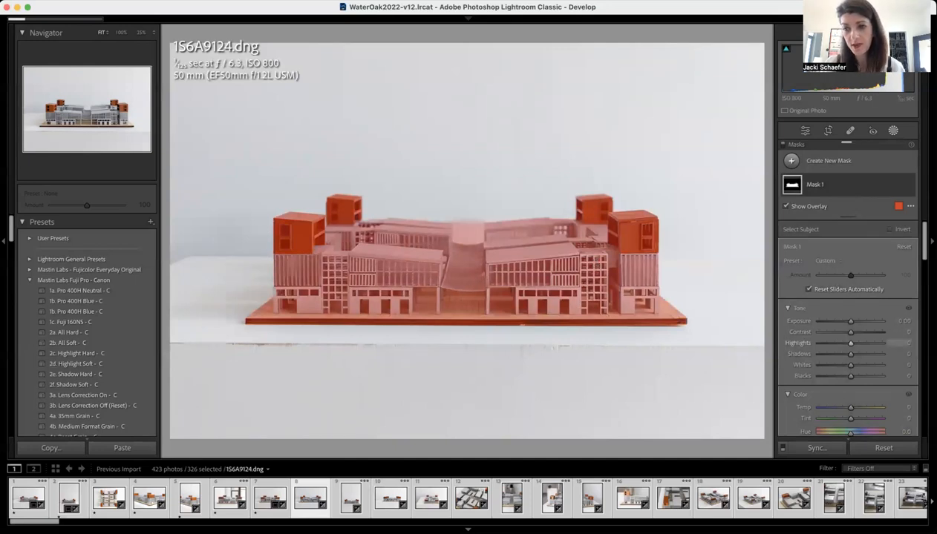
pyautogui.moveTo(850, 365); pyautogui.dragTo(834, 365)
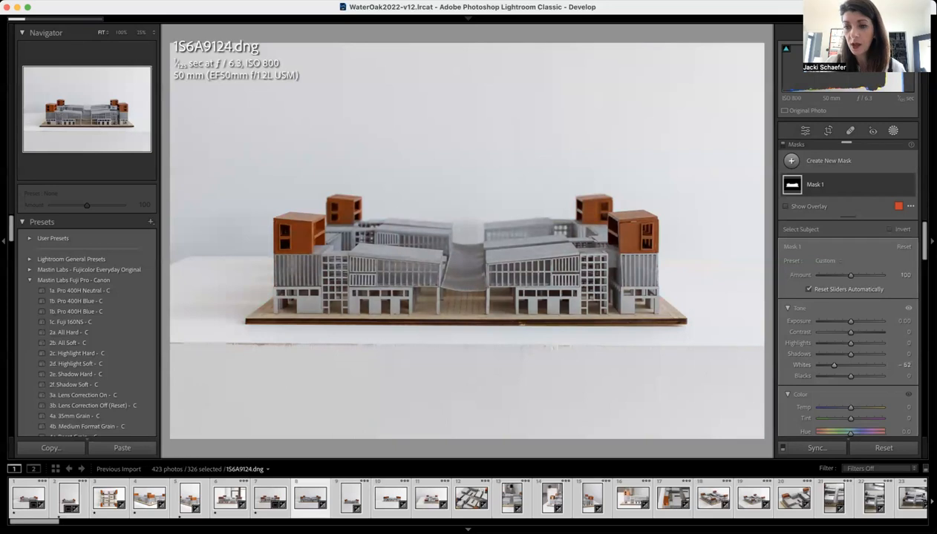
pyautogui.moveTo(850, 332); pyautogui.dragTo(858, 332)
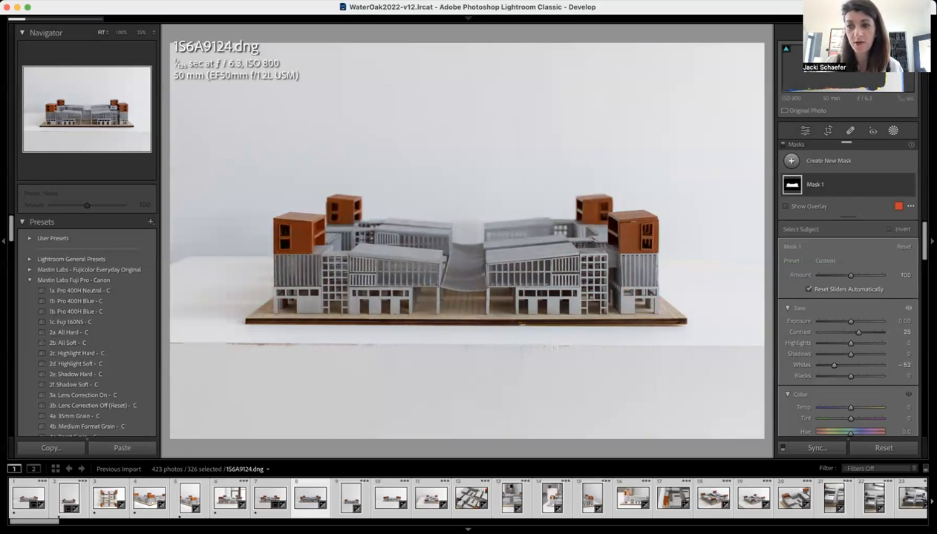
pyautogui.scroll(-5, 846, 326)
pyautogui.moveTo(846, 394); pyautogui.dragTo(848, 394)
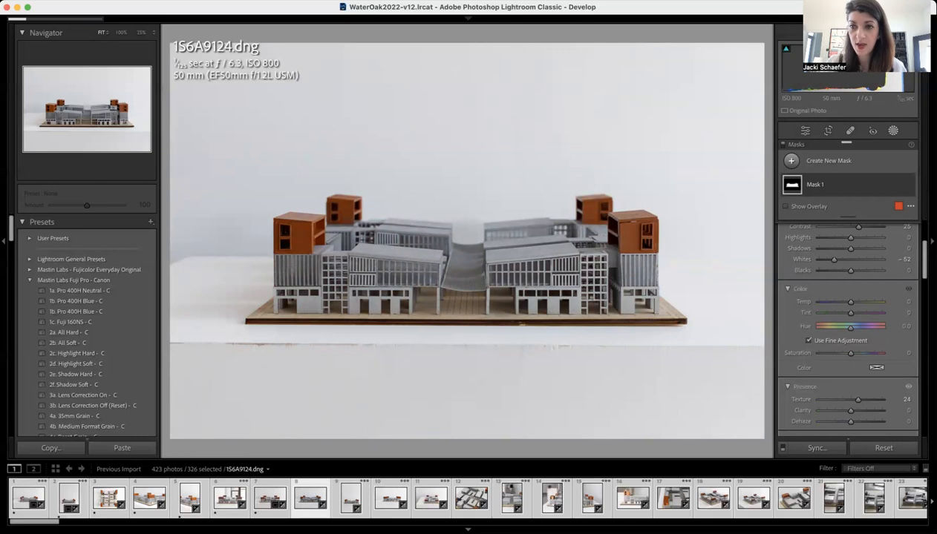
# Try a brush mask over the model's orange boxes with Saturation 47 and Temp 33, and delete that mask
pyautogui.click(791, 160)
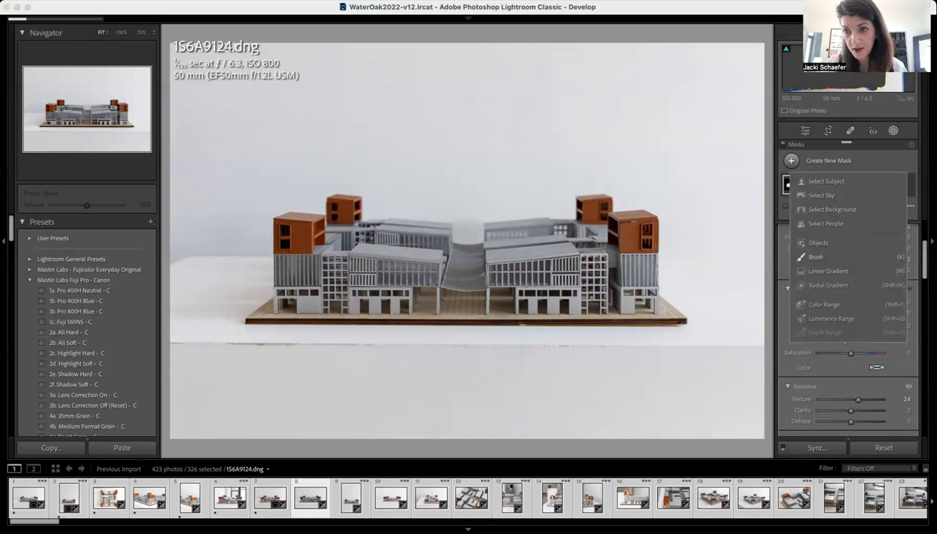
pyautogui.click(815, 257)
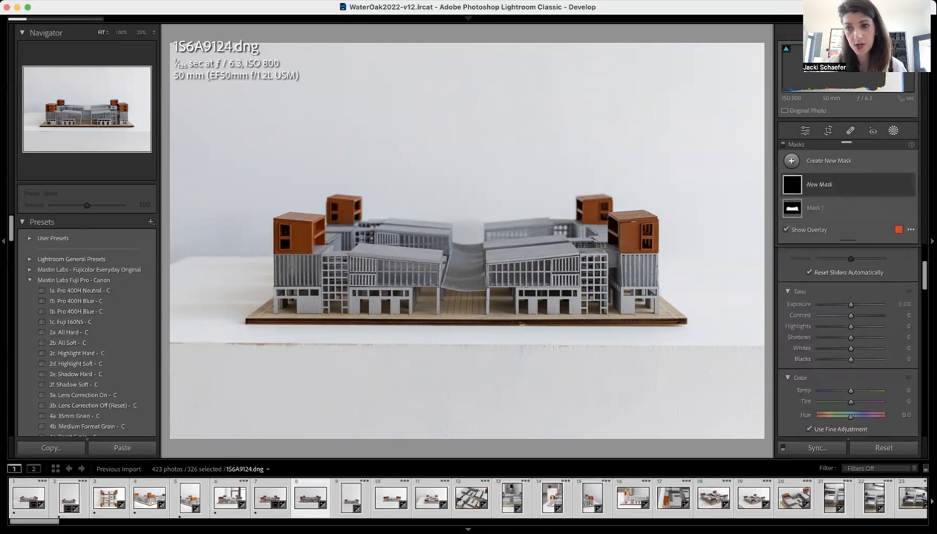
pyautogui.scroll(-1, 887, 341)
pyautogui.scroll(-4, 846, 341)
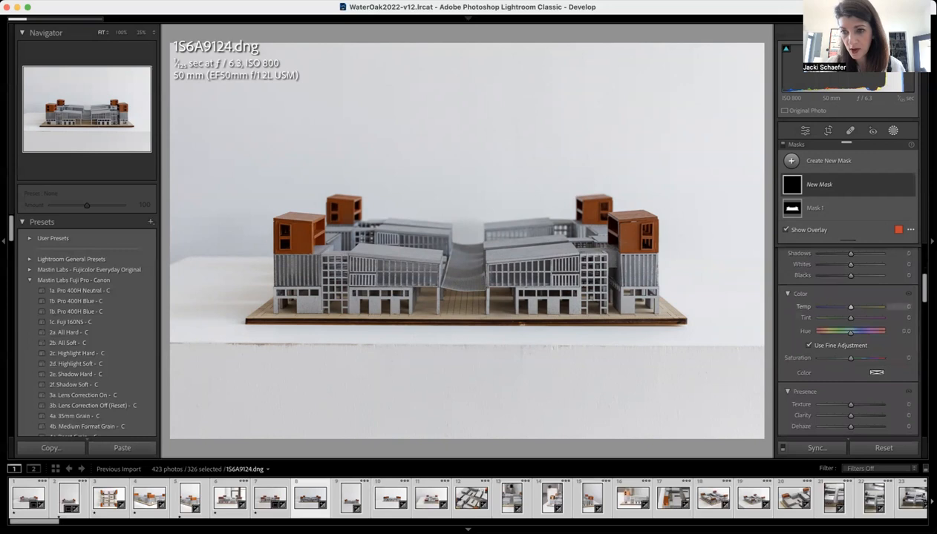
pyautogui.moveTo(850, 359); pyautogui.dragTo(865, 358)
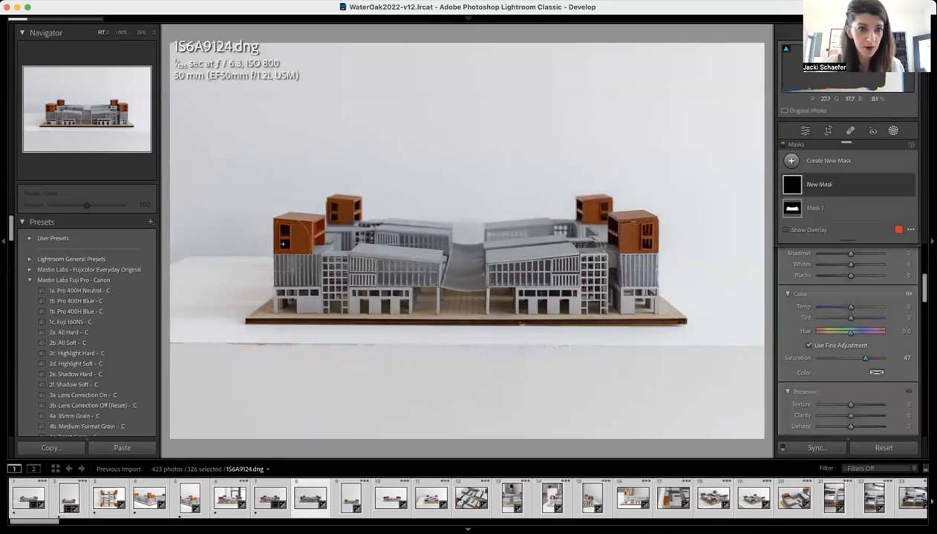
pyautogui.click(300, 222)
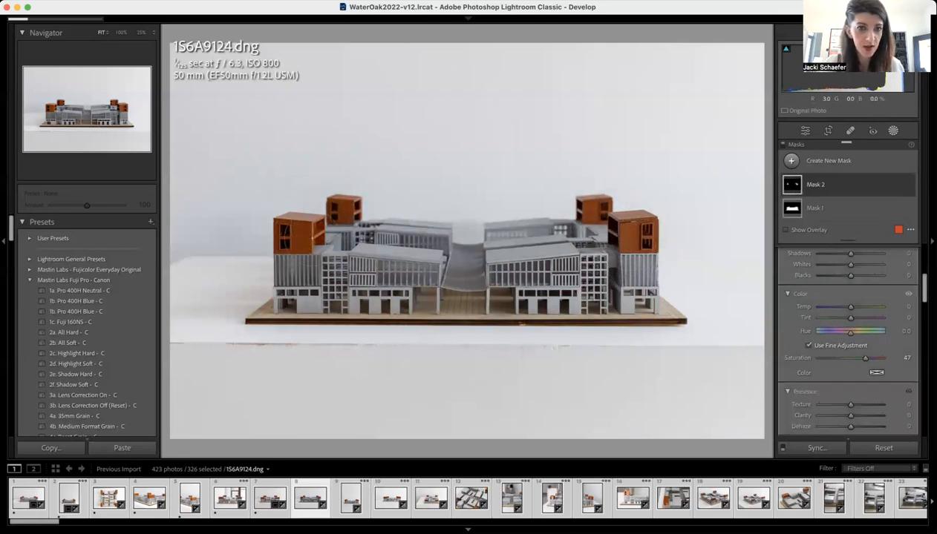
pyautogui.moveTo(838, 184)
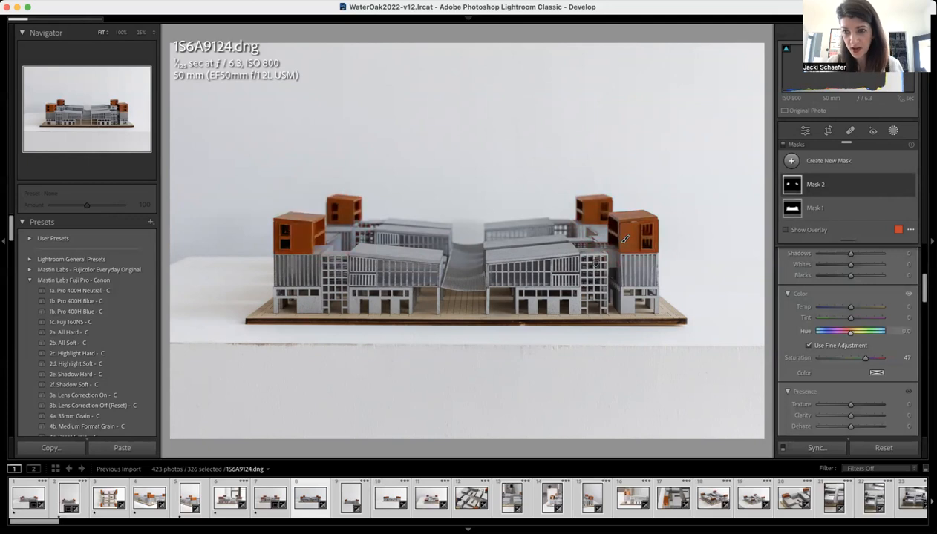
pyautogui.moveTo(850, 306); pyautogui.dragTo(859, 307)
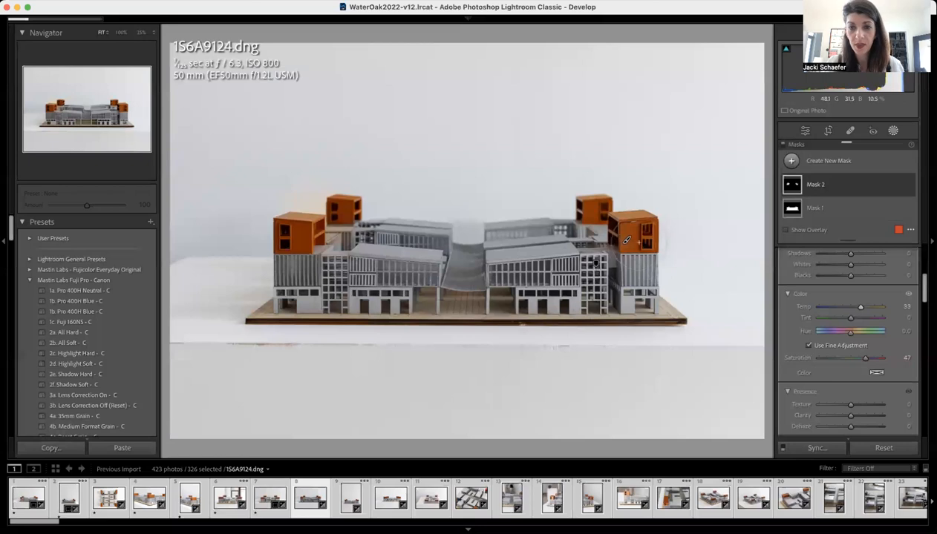
pyautogui.press('Delete')
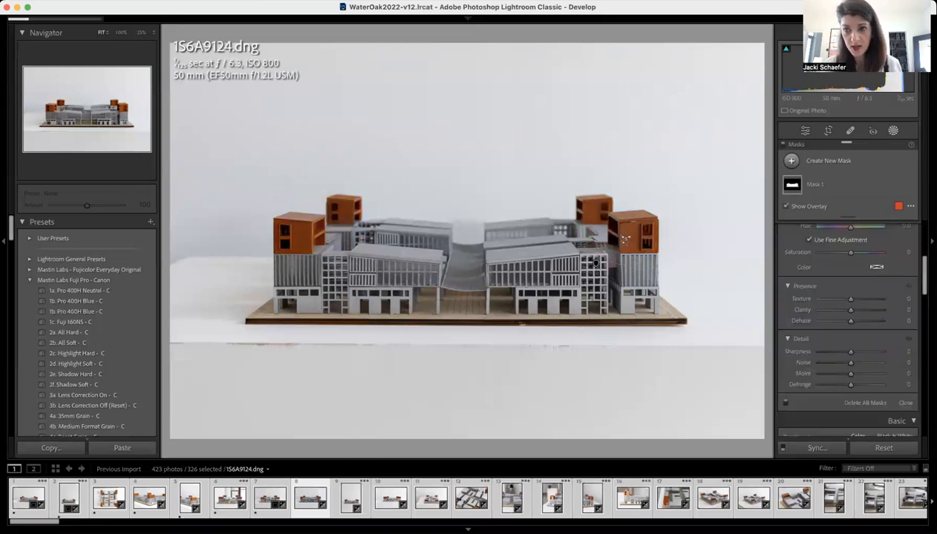
# Select the content-aware Remove spot on the table's front edge and delete it
pyautogui.press('q')
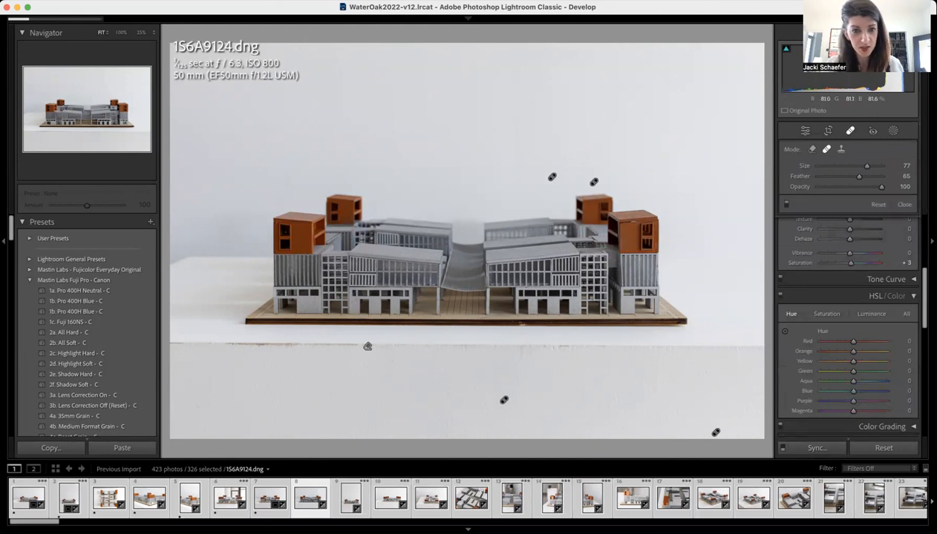
pyautogui.click(367, 346)
pyautogui.press('Delete')
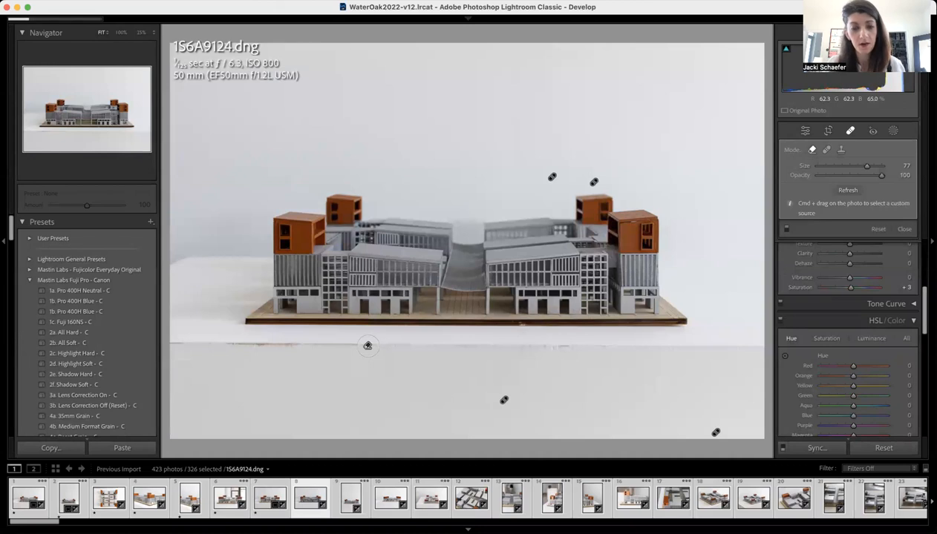
# Try rotating the crop to an angle of -0.42, undo the rotation and leave the crop
pyautogui.click(827, 131)
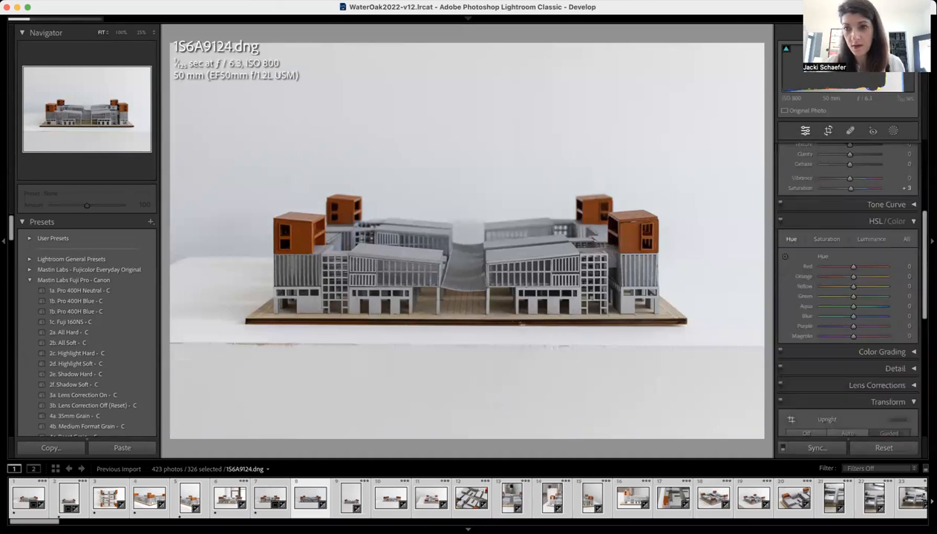
pyautogui.press('r')
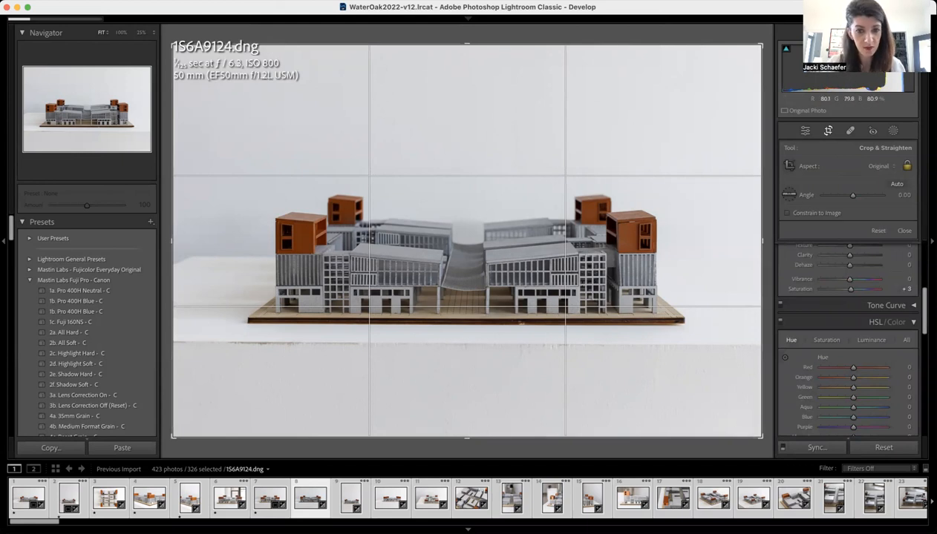
pyautogui.moveTo(768, 245); pyautogui.dragTo(768, 245)
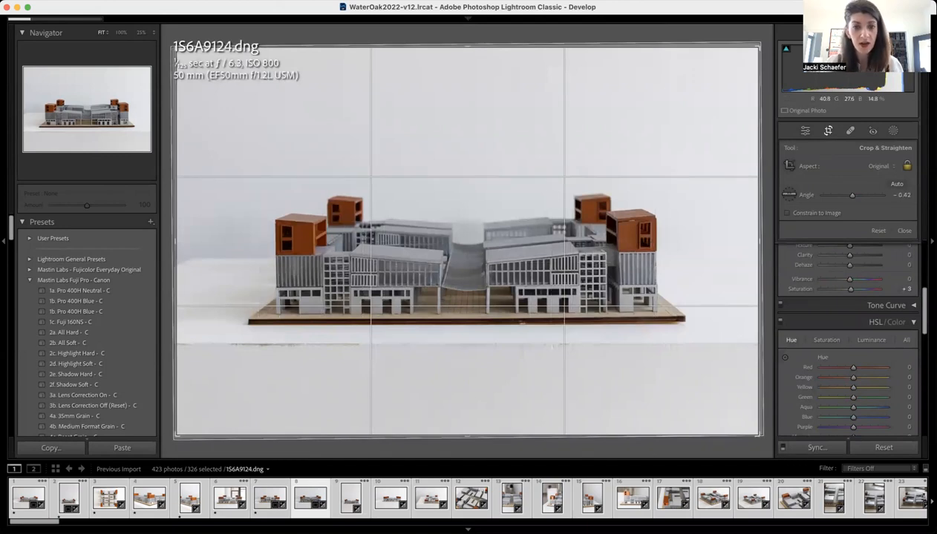
pyautogui.press('super+z')
pyautogui.press('Return')
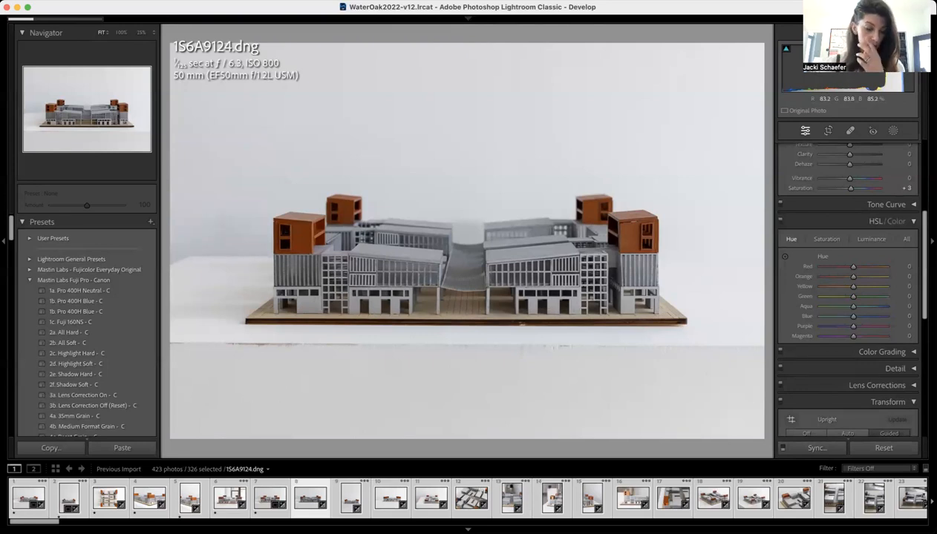
# Examine the adjustment options in Copy Settings without copying, and view the photo set in the Library grid
pyautogui.press('super+shift+c')
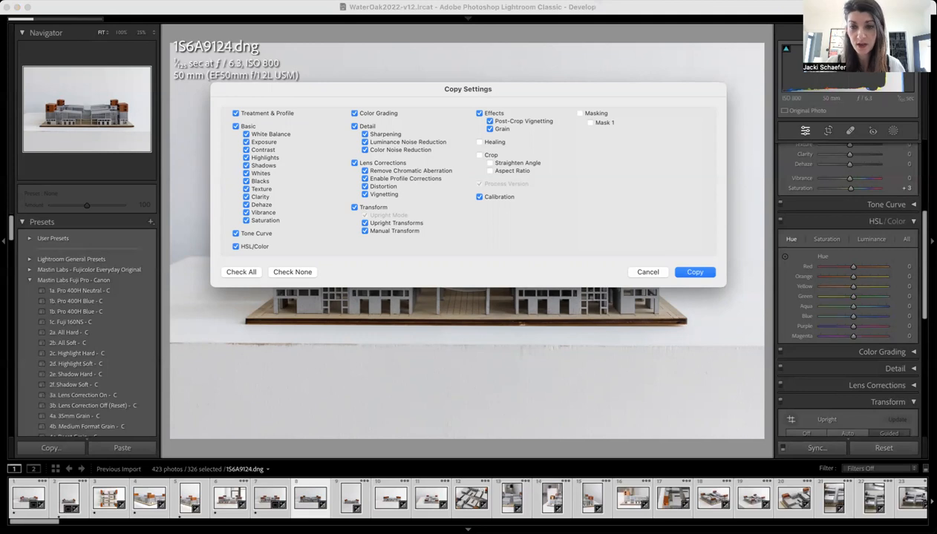
pyautogui.click(648, 271)
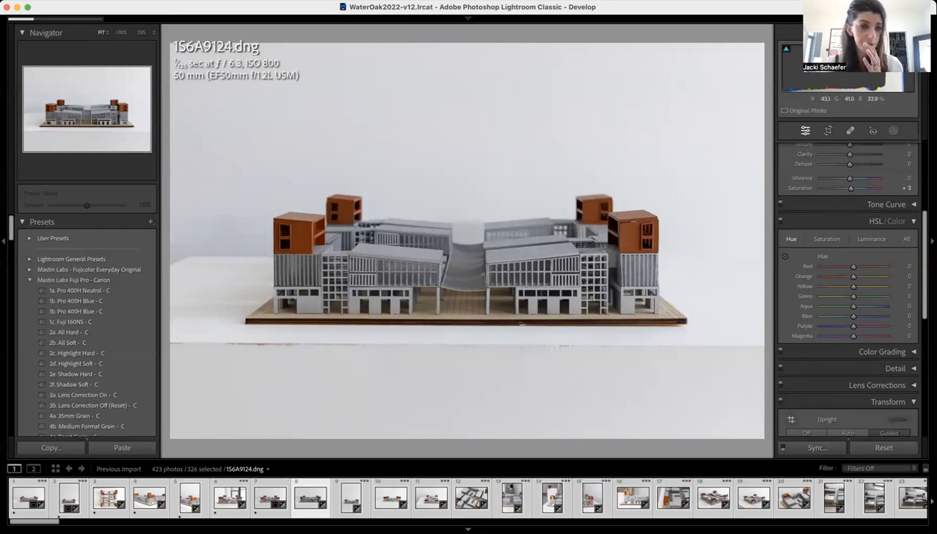
pyautogui.press('g')
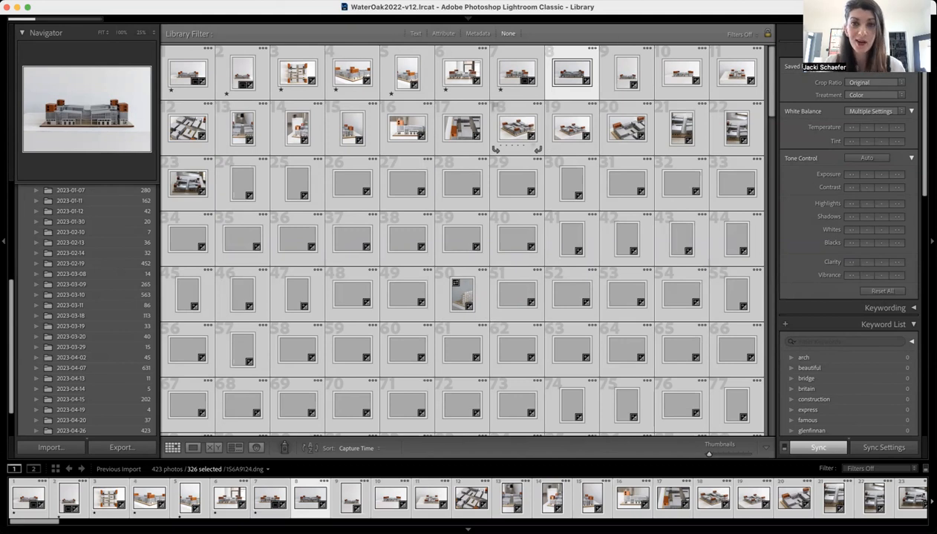
pyautogui.press('d')
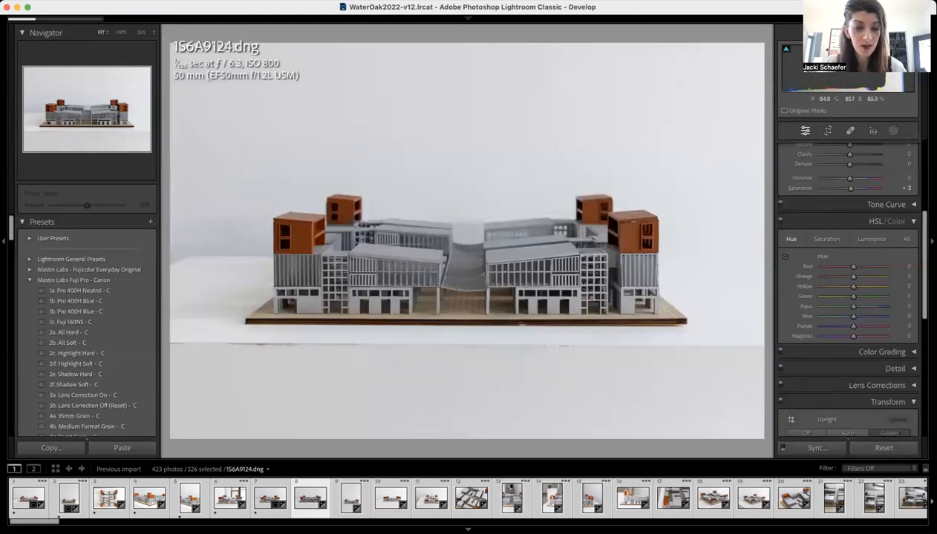